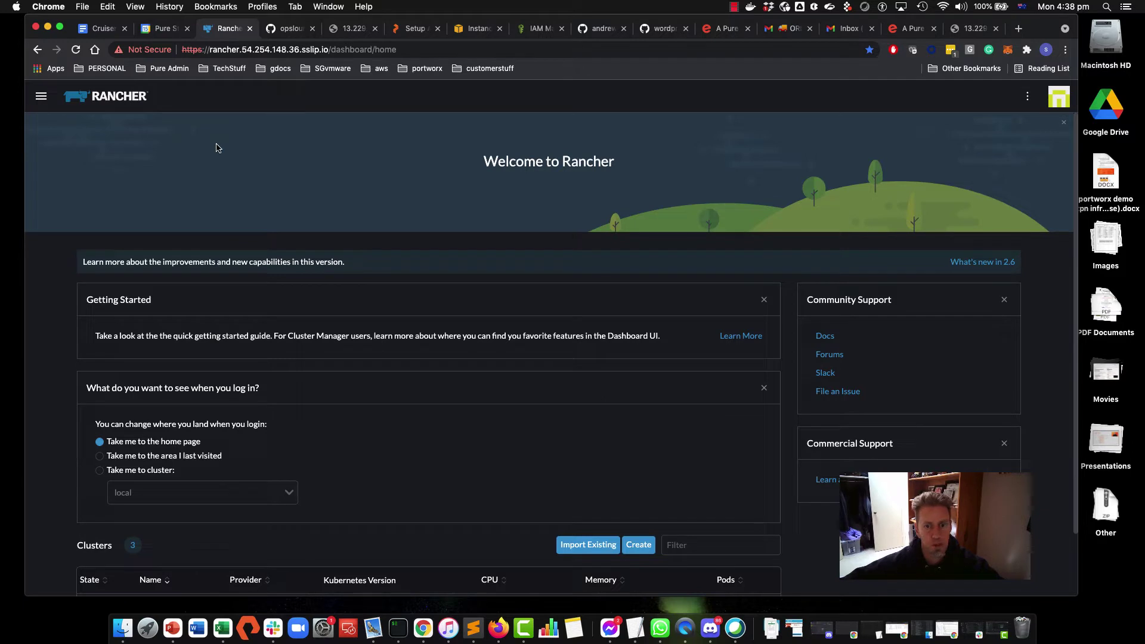
Open the new-cluster page in Cluster Management and look through the available hosted and RKE infrastructure providers.
{"action": "left_click", "coordinate": [40, 97]}
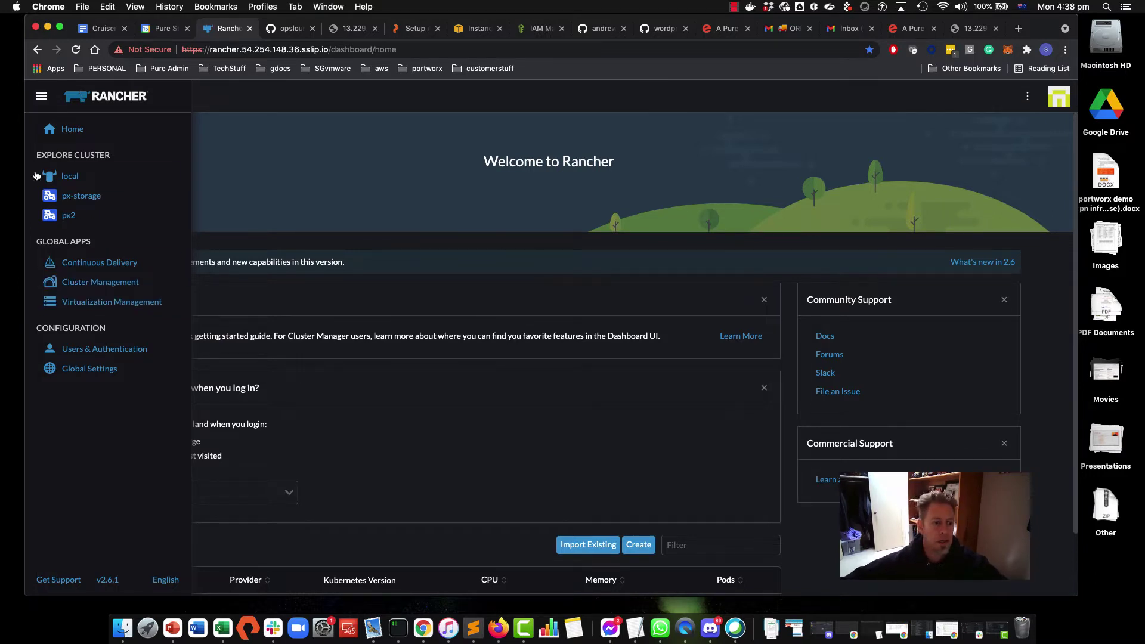
{"action": "left_click", "coordinate": [84, 281]}
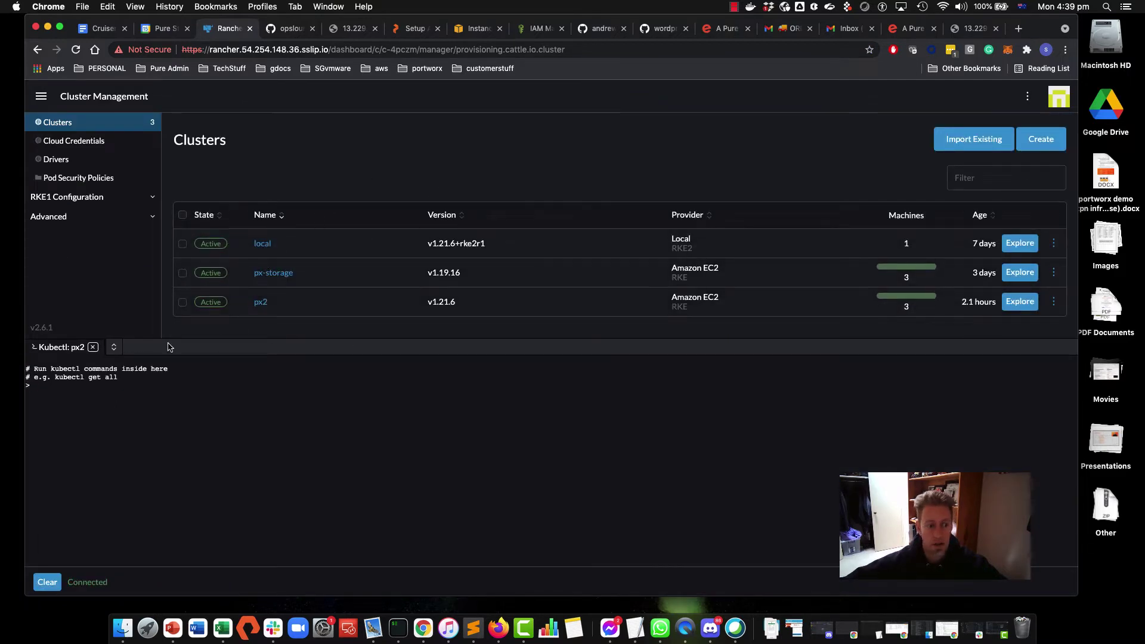
{"action": "left_click", "coordinate": [1048, 146]}
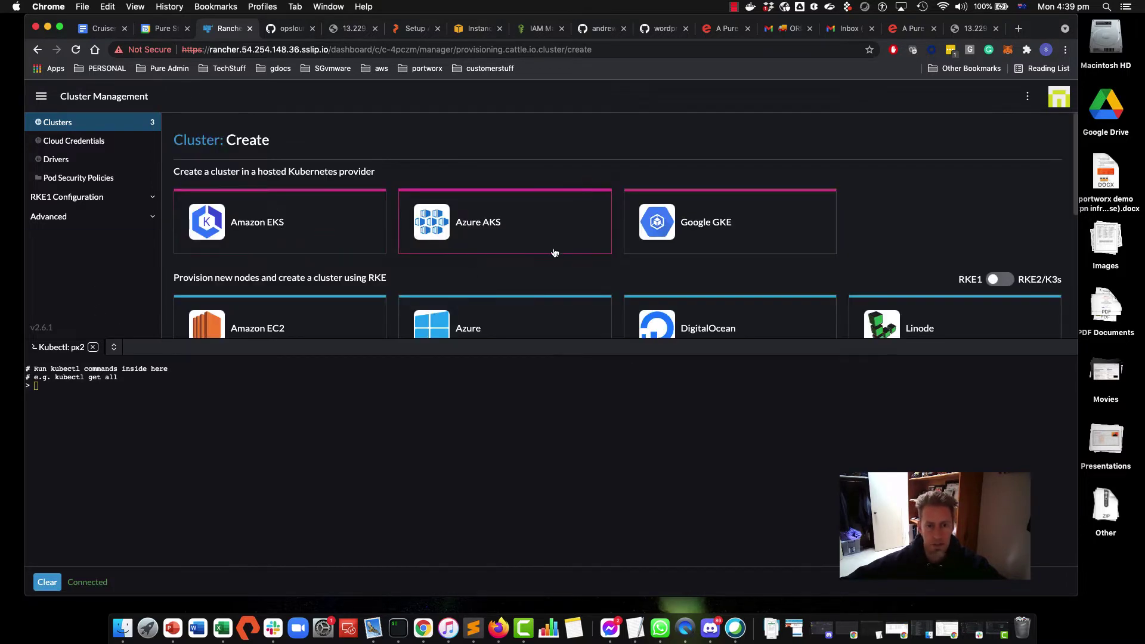
{"action": "scroll", "coordinate": [555, 253], "scroll_direction": "down", "scroll_amount": 3}
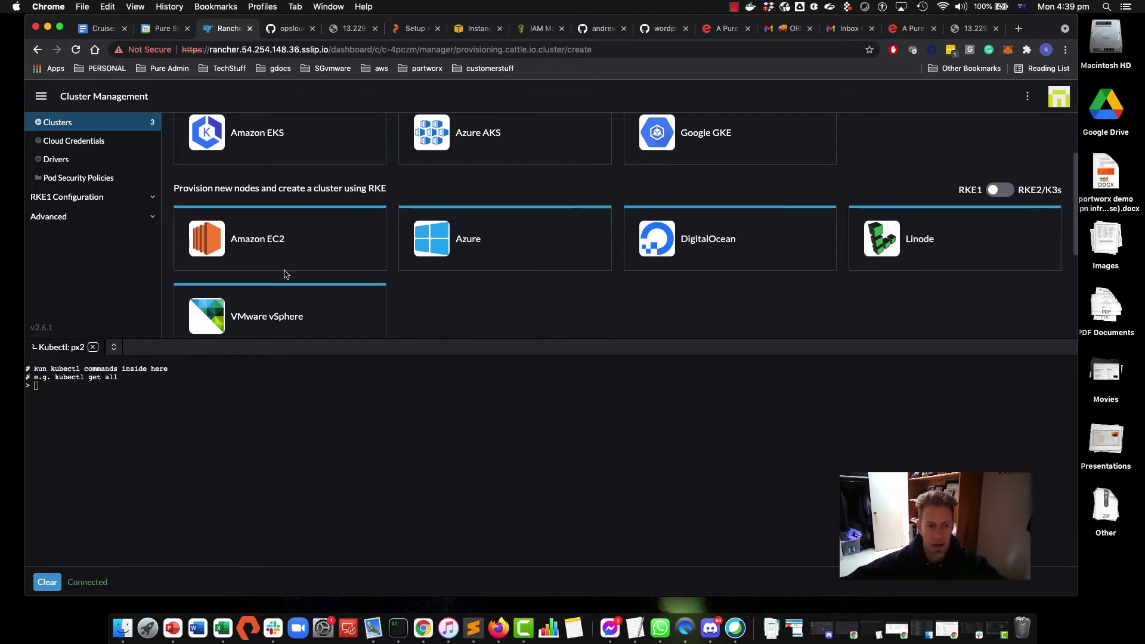
{"action": "scroll", "coordinate": [283, 271], "scroll_direction": "down", "scroll_amount": 3}
{"action": "scroll", "coordinate": [511, 266], "scroll_direction": "up", "scroll_amount": 6}
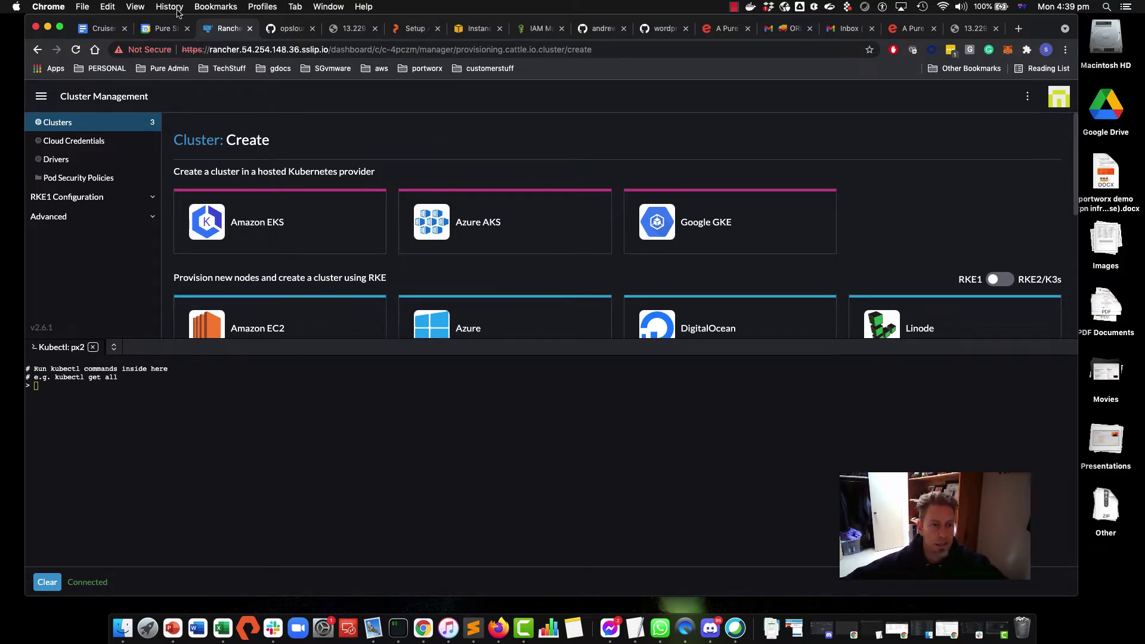
Open the px2 cluster's dashboard to view its overview.
{"action": "left_click", "coordinate": [42, 96]}
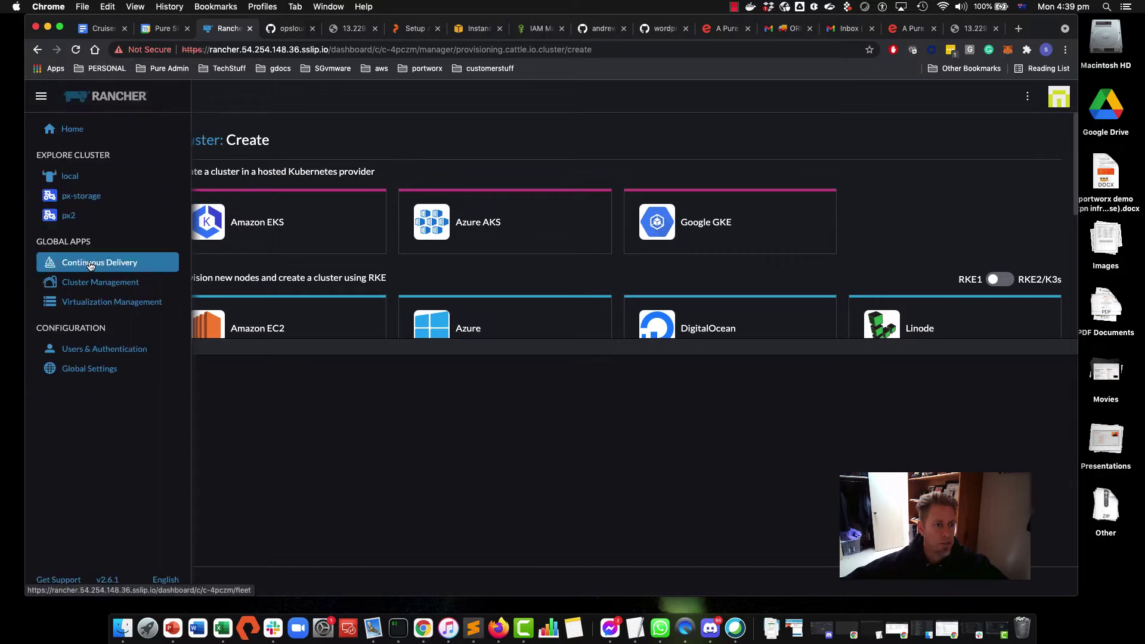
{"action": "left_click", "coordinate": [69, 216]}
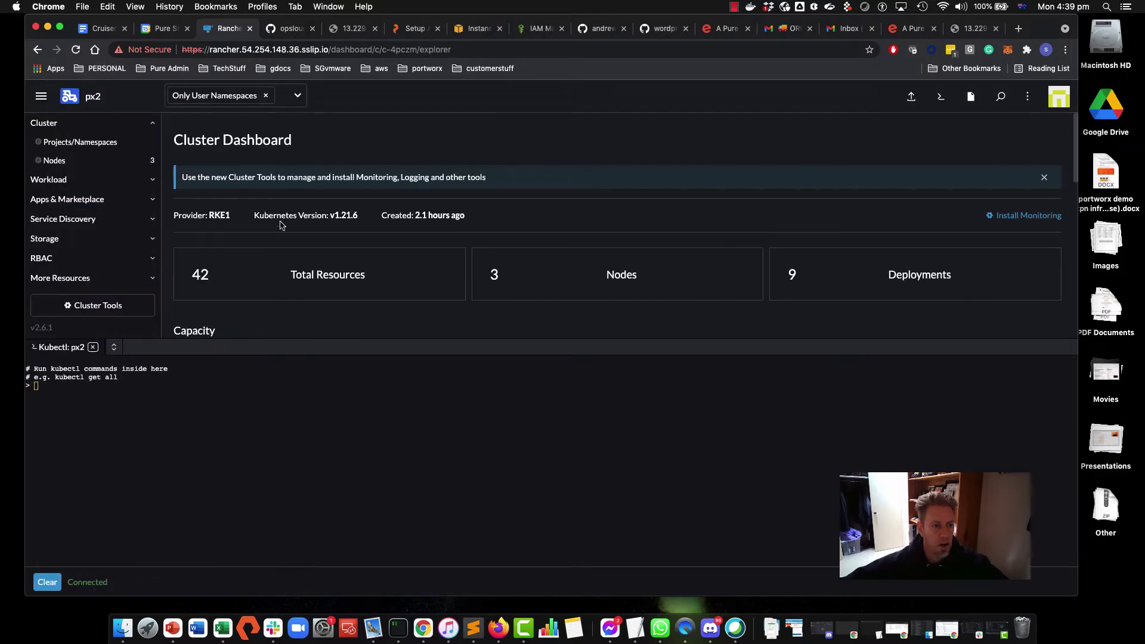
{"action": "left_click", "coordinate": [73, 139]}
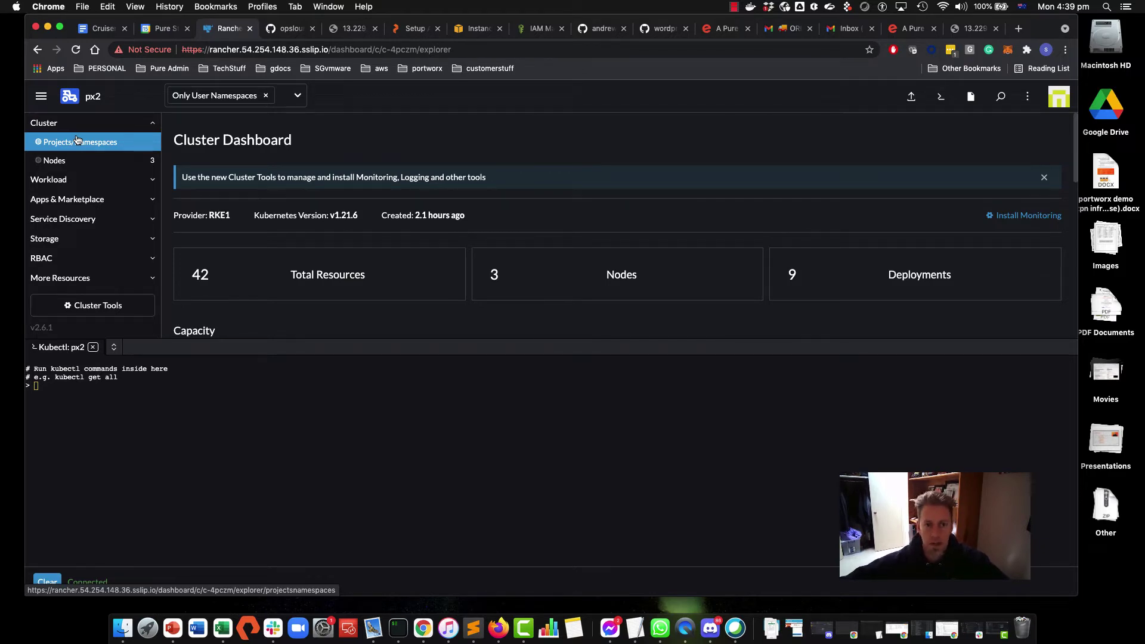
Search px2's app charts for "port", open the Portworx chart and read its description and prerequisites.
{"action": "left_click", "coordinate": [77, 199]}
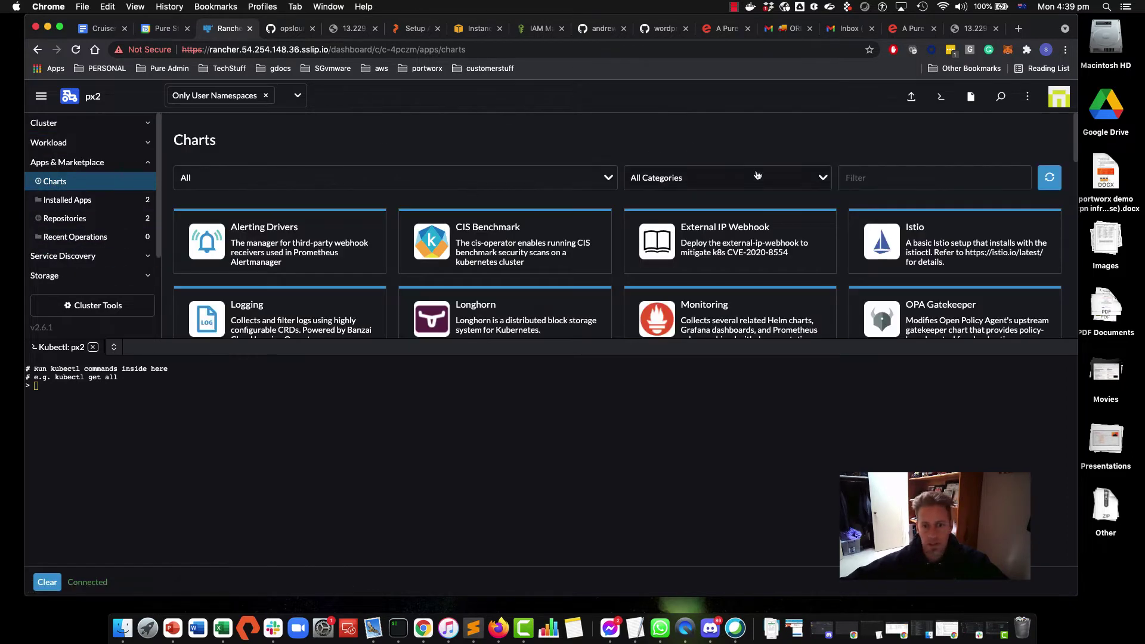
{"action": "left_click", "coordinate": [888, 177]}
{"action": "type", "text": "port"}
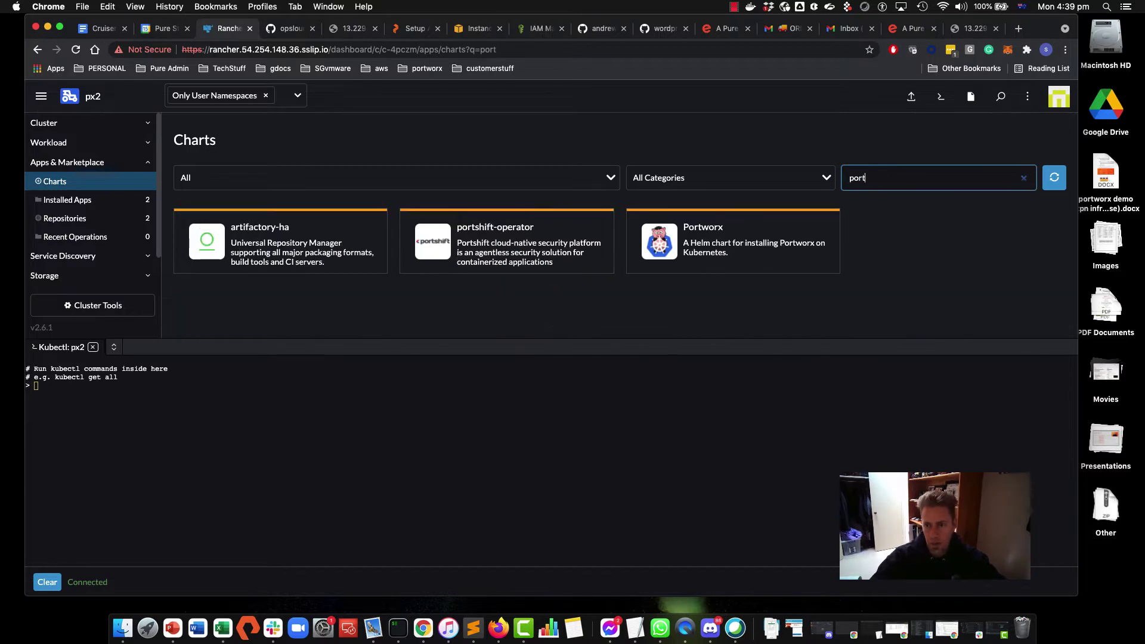
{"action": "left_click", "coordinate": [700, 253]}
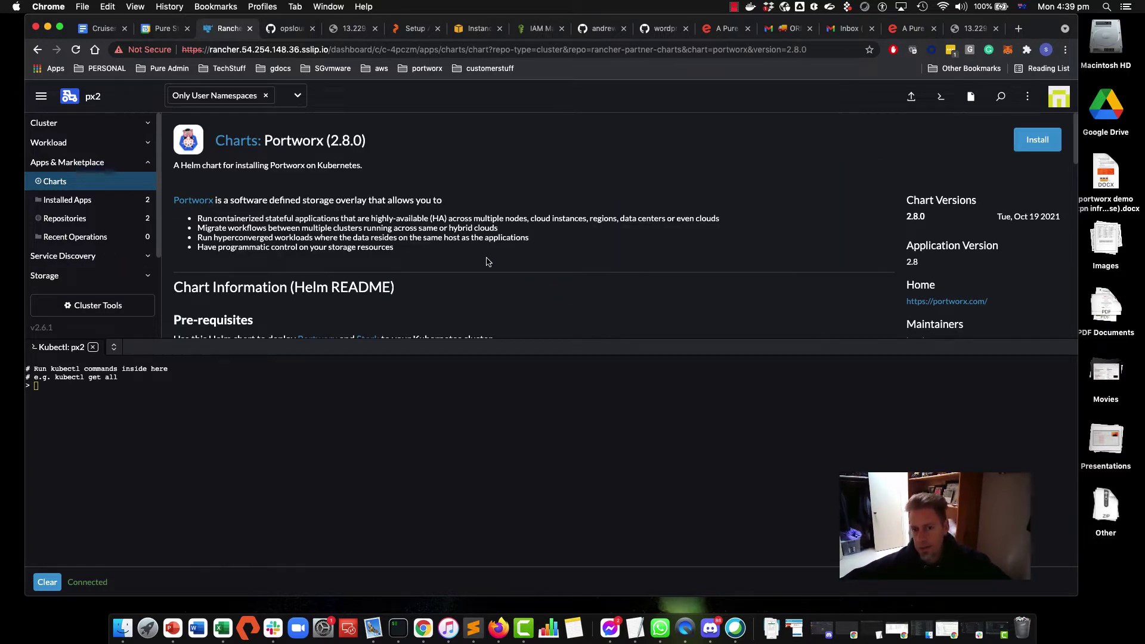
{"action": "scroll", "coordinate": [491, 265], "scroll_direction": "down", "scroll_amount": 3}
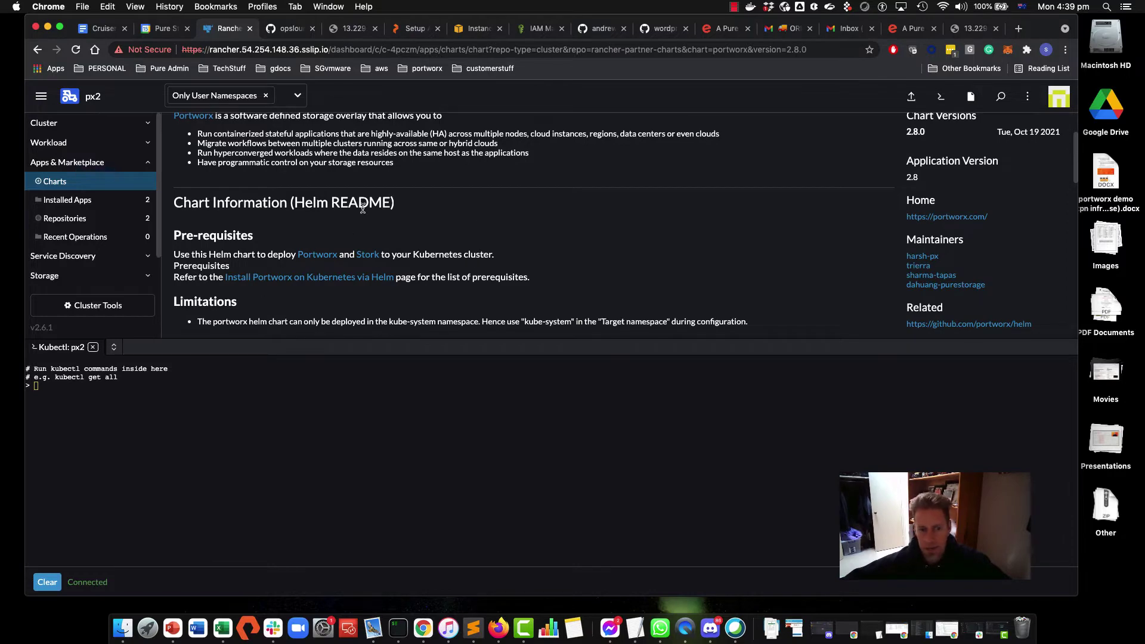
{"action": "scroll", "coordinate": [596, 245], "scroll_direction": "down", "scroll_amount": 3}
{"action": "scroll", "coordinate": [622, 251], "scroll_direction": "up", "scroll_amount": 3}
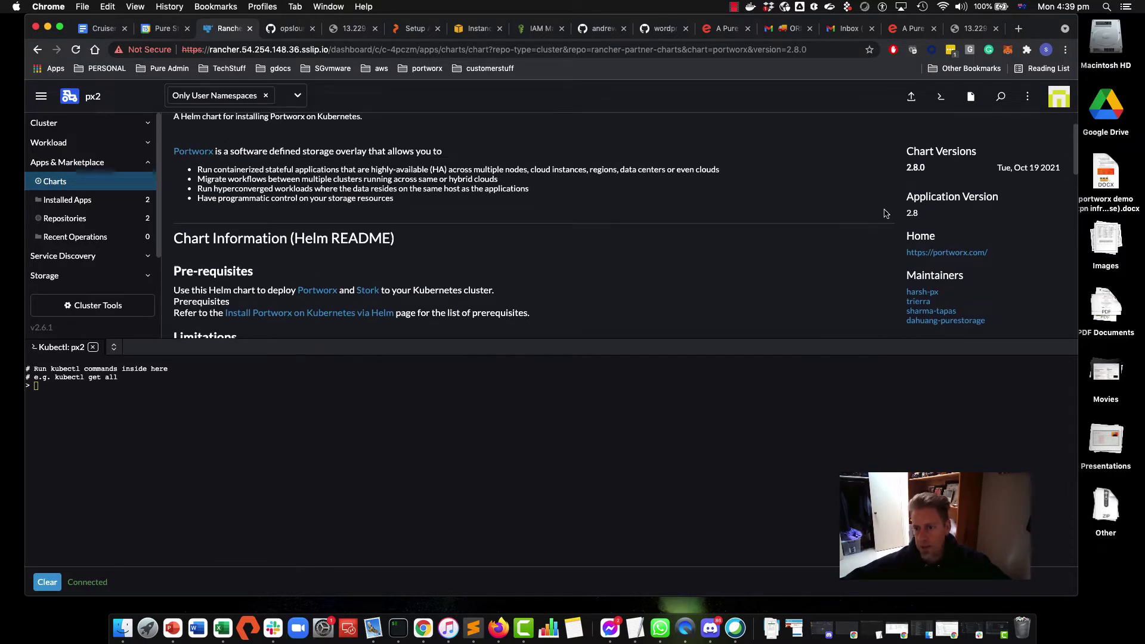
{"action": "scroll", "coordinate": [545, 245], "scroll_direction": "down", "scroll_amount": 1}
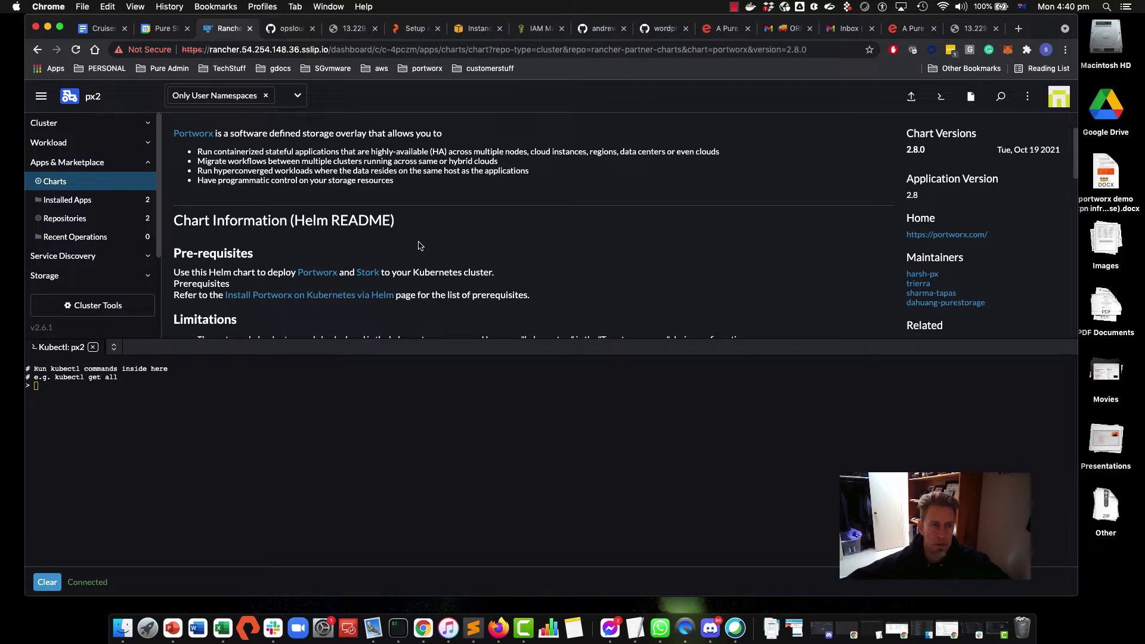
View the px2 cluster's persistent volumes and its storage classes.
{"action": "left_click", "coordinate": [110, 219]}
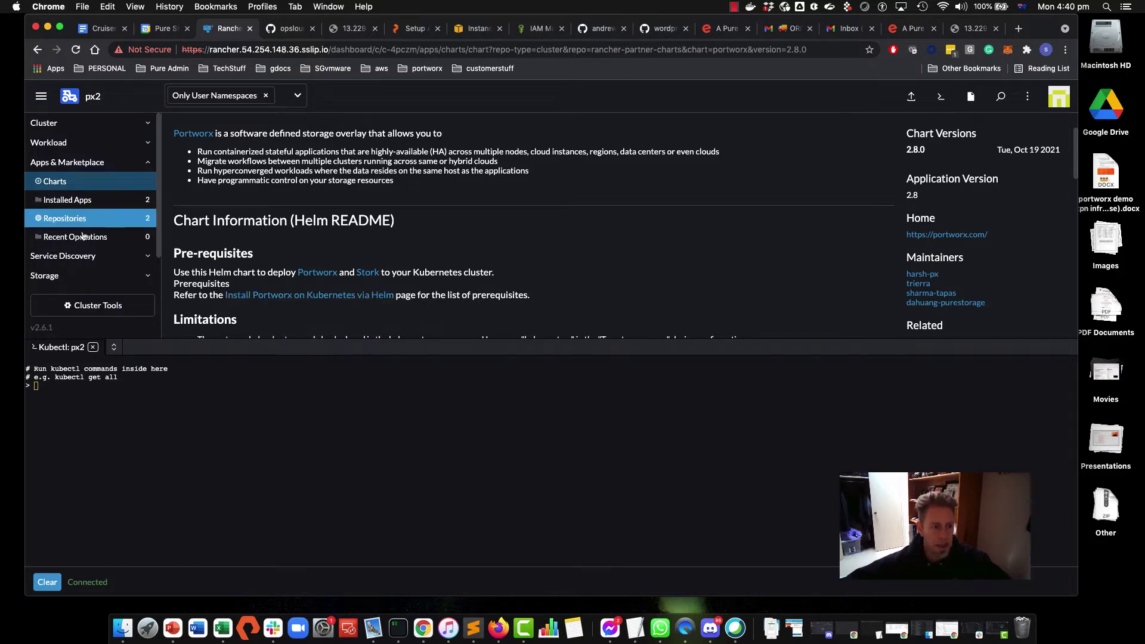
{"action": "left_click", "coordinate": [84, 275]}
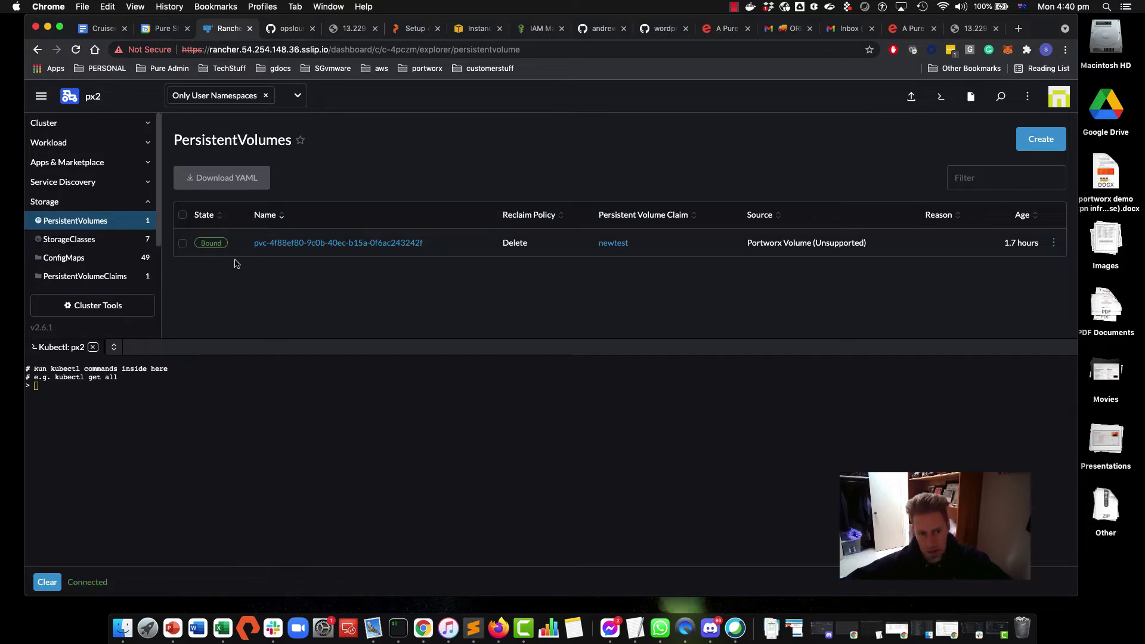
{"action": "left_click", "coordinate": [70, 239]}
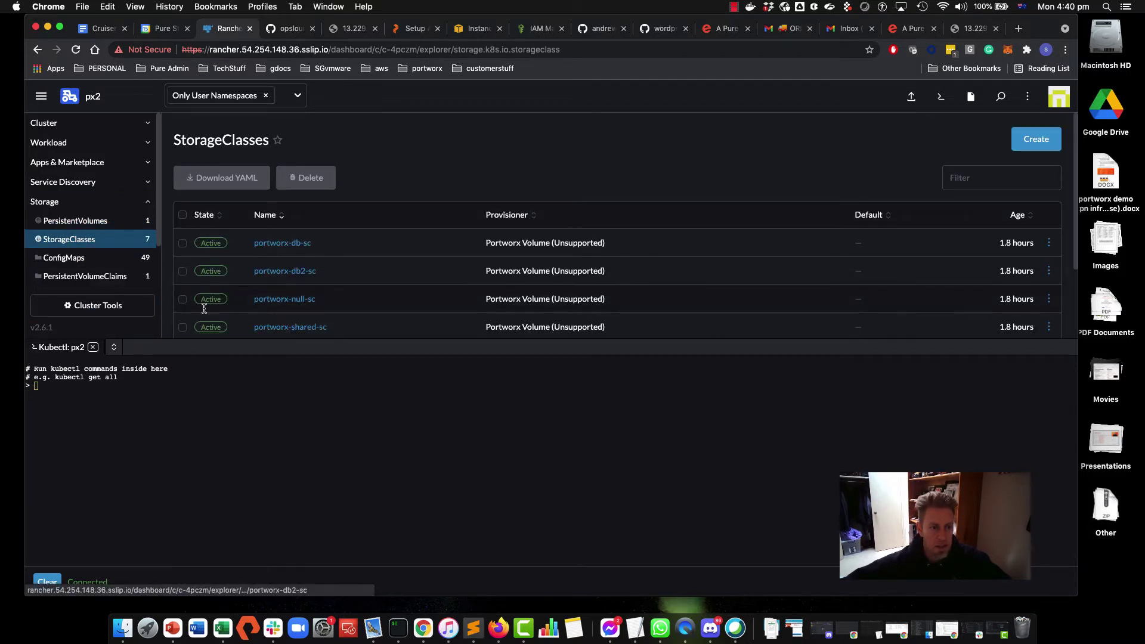
List the kube-system pods in the px2 kubectl shell with "kubectl get pods -n kube-system".
{"action": "left_click", "coordinate": [154, 467]}
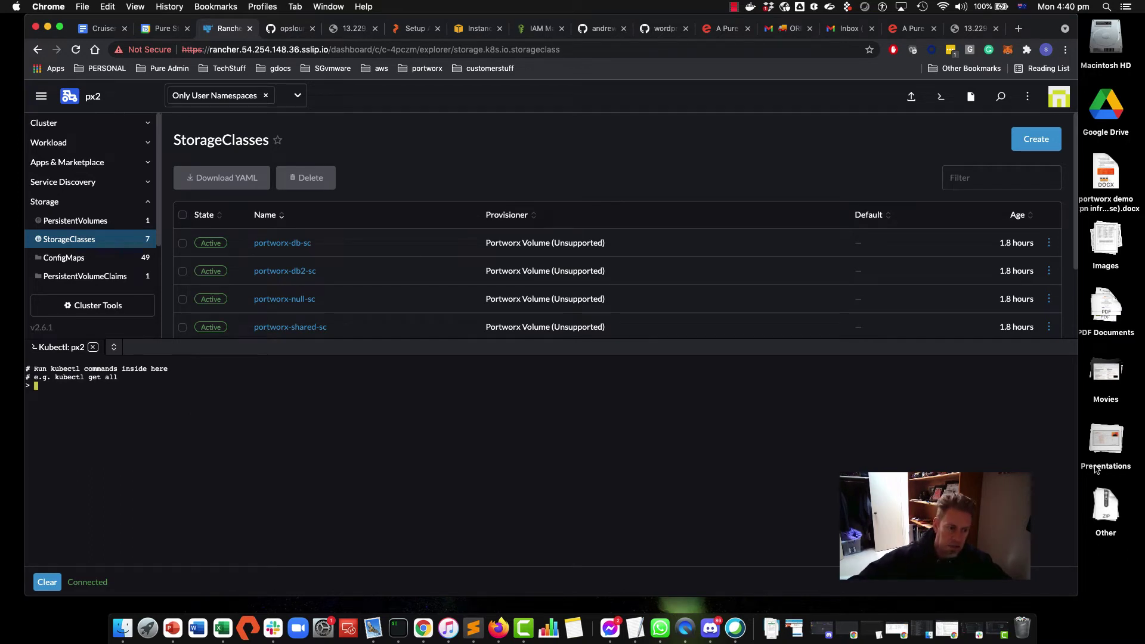
{"action": "type", "text": "kubectl get"}
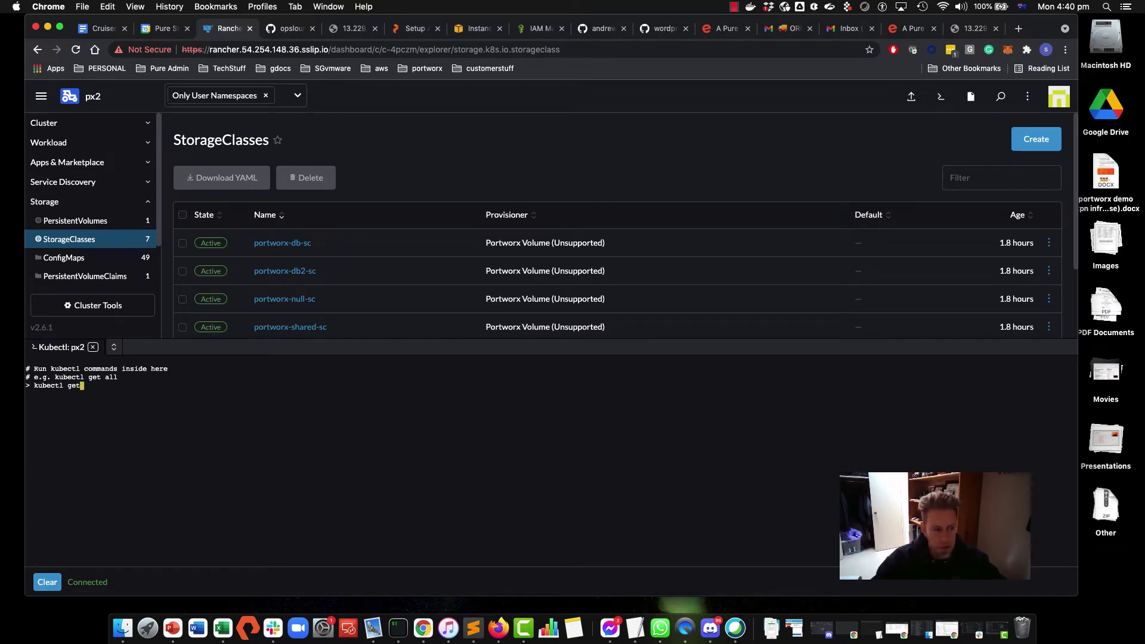
{"action": "type", "text": " pods --"}
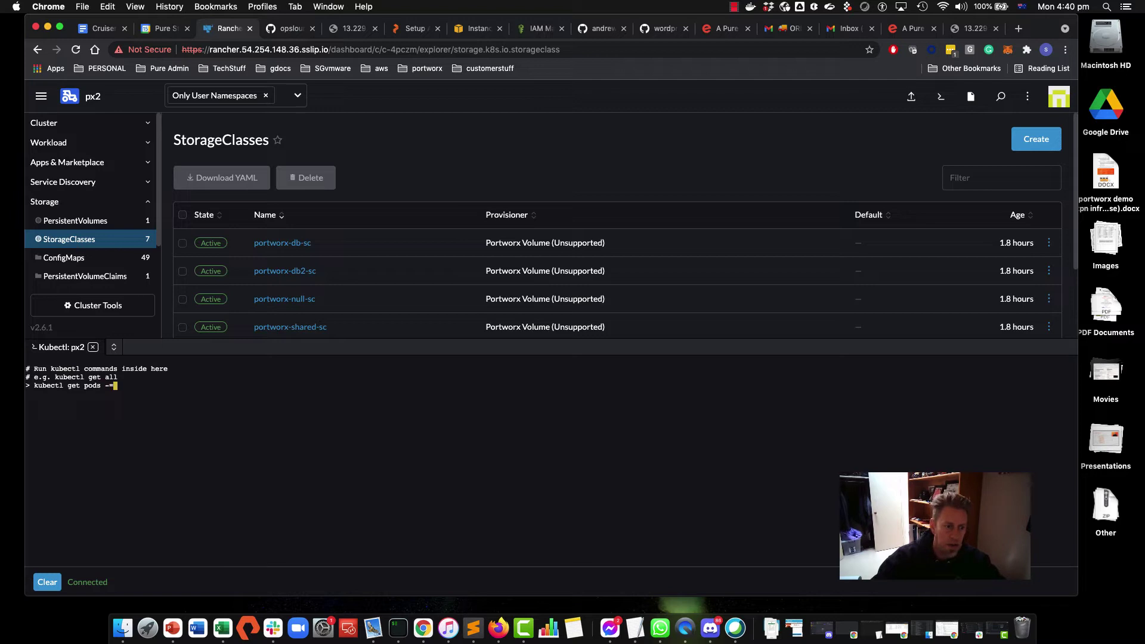
{"action": "type", "text": " kube-system"}
{"action": "key", "text": "BackSpace"}
{"action": "key", "text": "BackSpace"}
{"action": "key", "text": "BackSpace"}
{"action": "key", "text": "BackSpace"}
{"action": "key", "text": "BackSpace"}
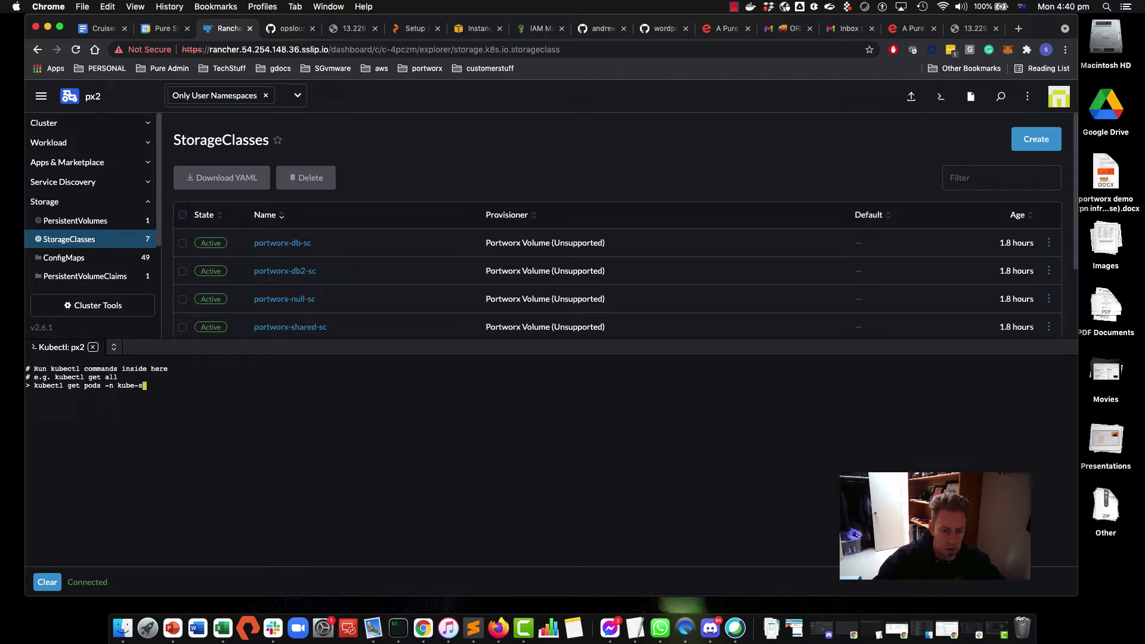
{"action": "type", "text": "ystem"}
{"action": "key", "text": "Return"}
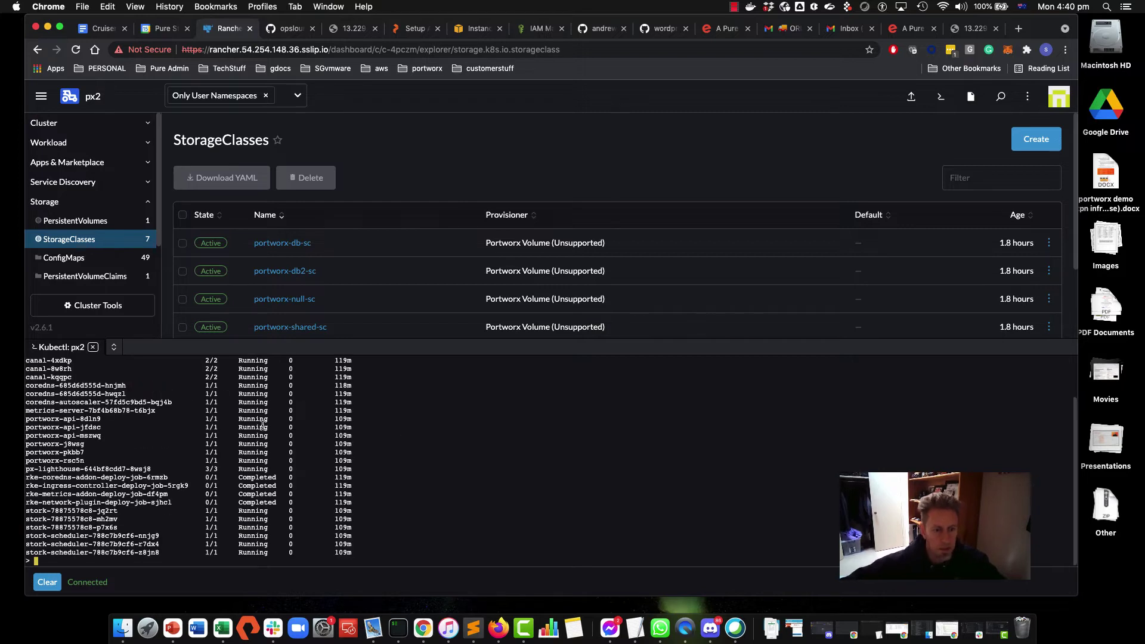
Copy the pod name portworx-rsc5n and run "kubectl exec -it portworx-rsc5n /opt/pwx/bin/pxctl status -n kube-system" to check Portworx.
{"action": "left_click_drag", "start_coordinate": [87, 461], "coordinate": [23, 463]}
{"action": "key", "text": "super+c"}
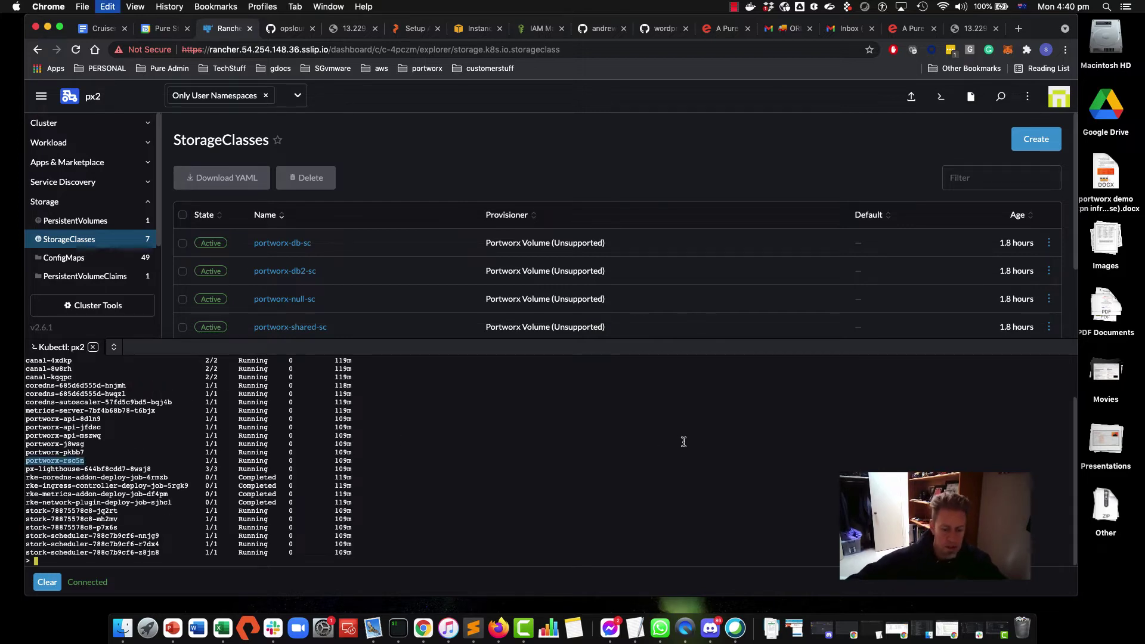
{"action": "type", "text": "kubectl get"}
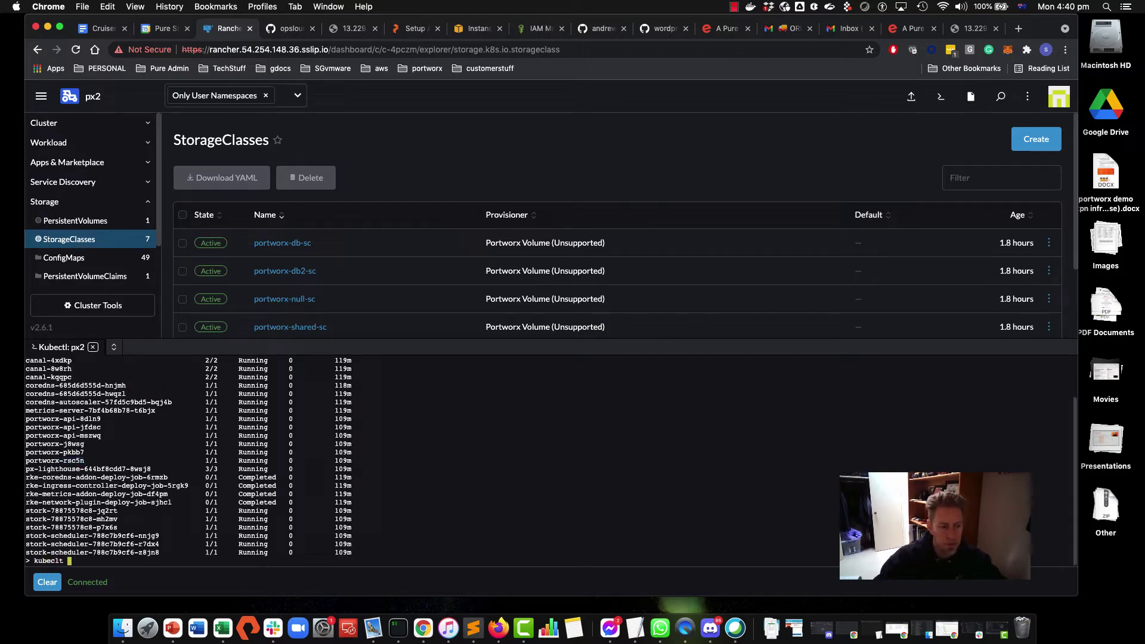
{"action": "key", "text": "BackSpace"}
{"action": "key", "text": "BackSpace"}
{"action": "key", "text": "BackSpace"}
{"action": "type", "text": "tl get "}
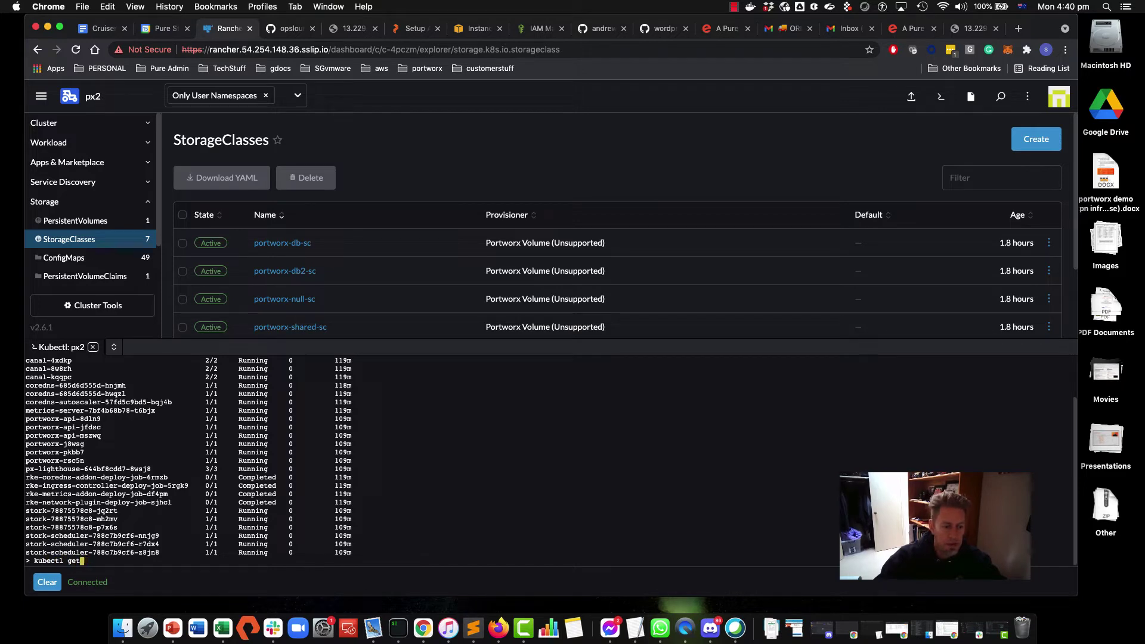
{"action": "key", "text": "BackSpace"}
{"action": "key", "text": "BackSpace"}
{"action": "key", "text": "BackSpace"}
{"action": "key", "text": "BackSpace"}
{"action": "type", "text": "exec -"}
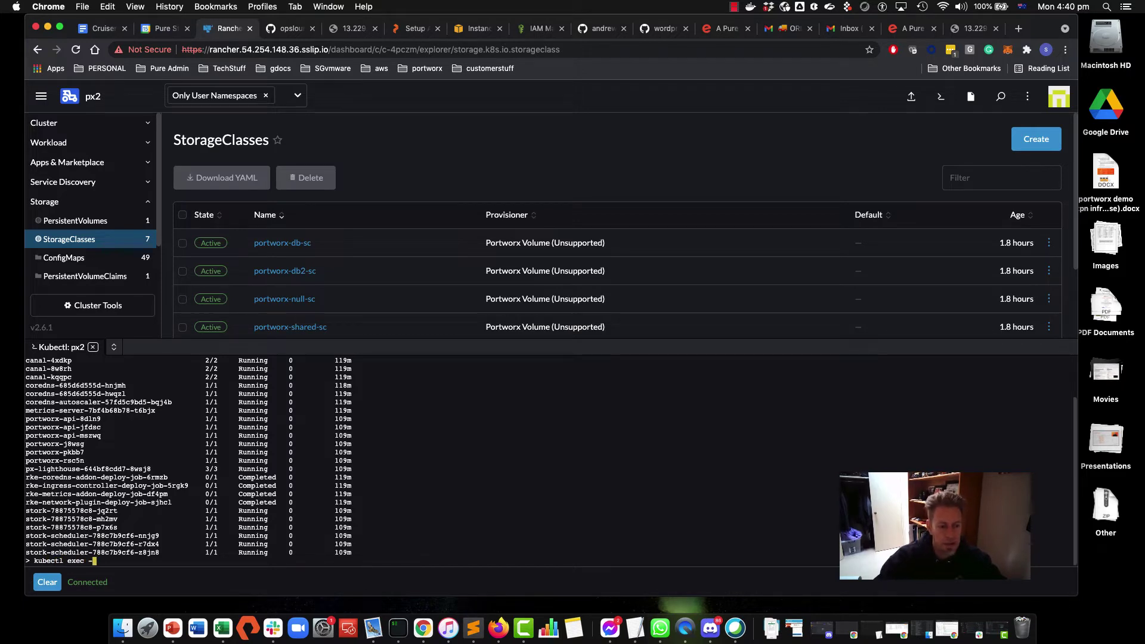
{"action": "type", "text": "it"}
{"action": "key", "text": "BackSpace"}
{"action": "key", "text": "super+v"}
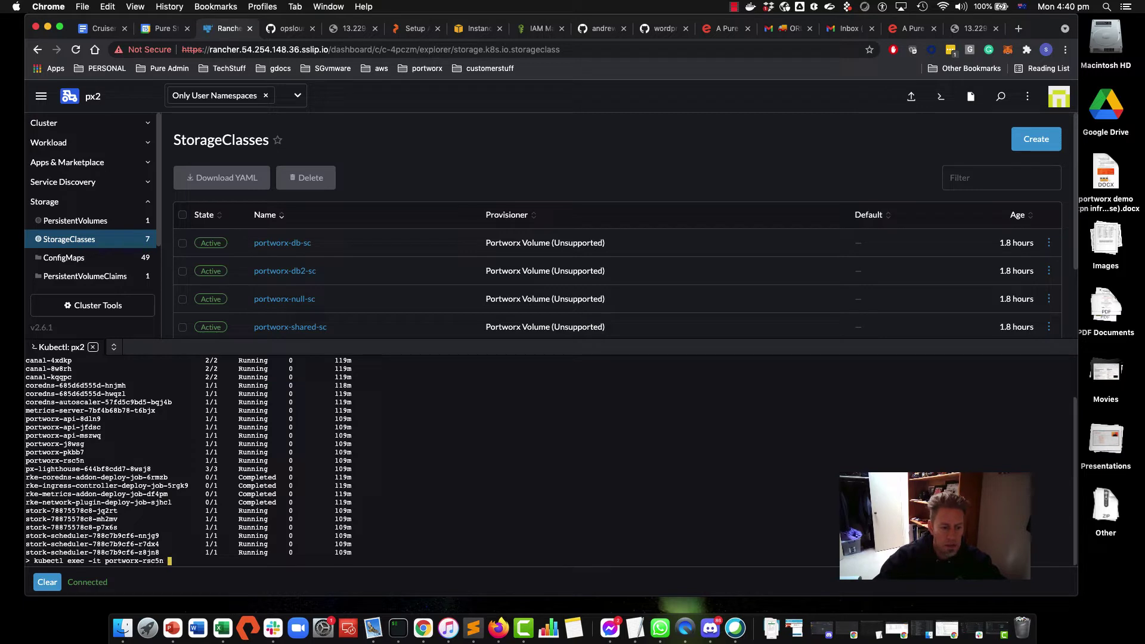
{"action": "type", "text": "/opt"}
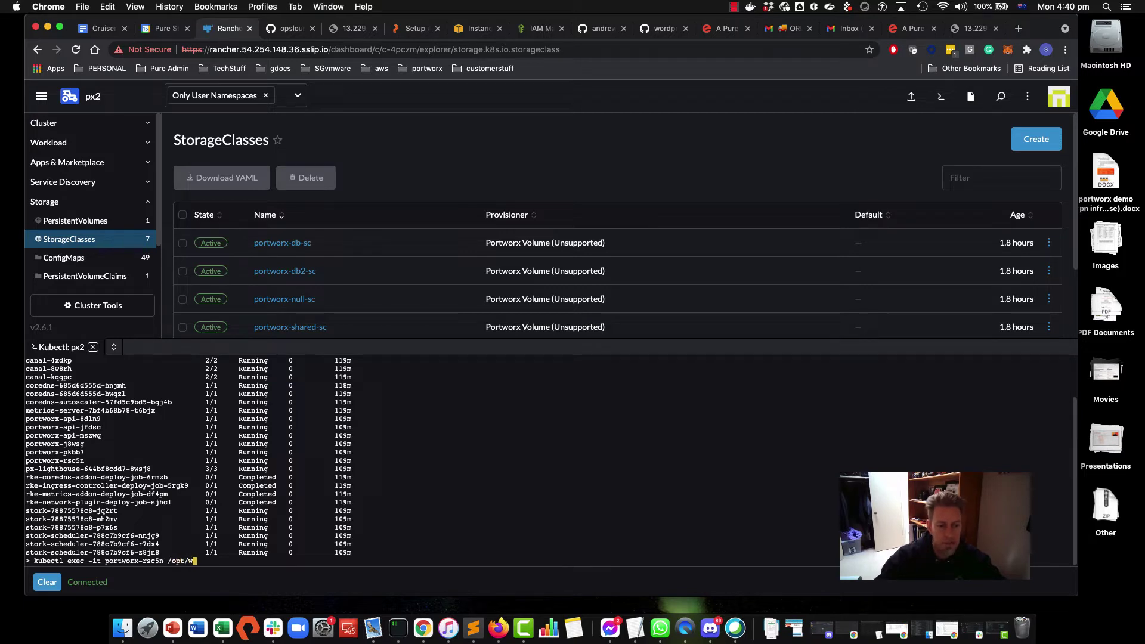
{"action": "type", "text": "/pwx/bin"}
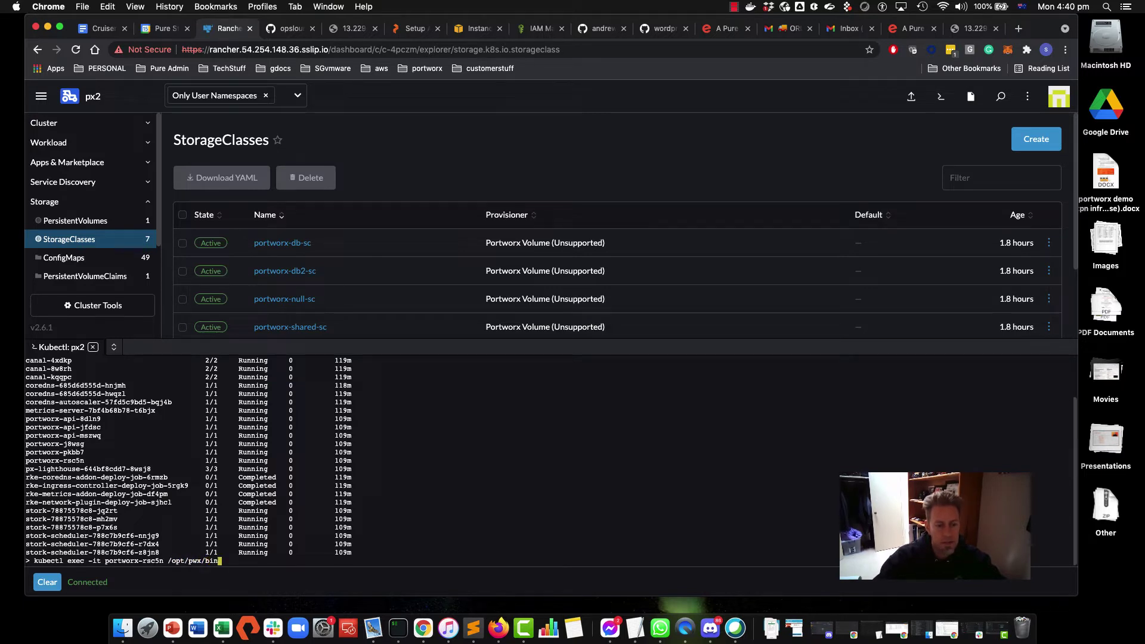
{"action": "type", "text": "/pxctl status -"}
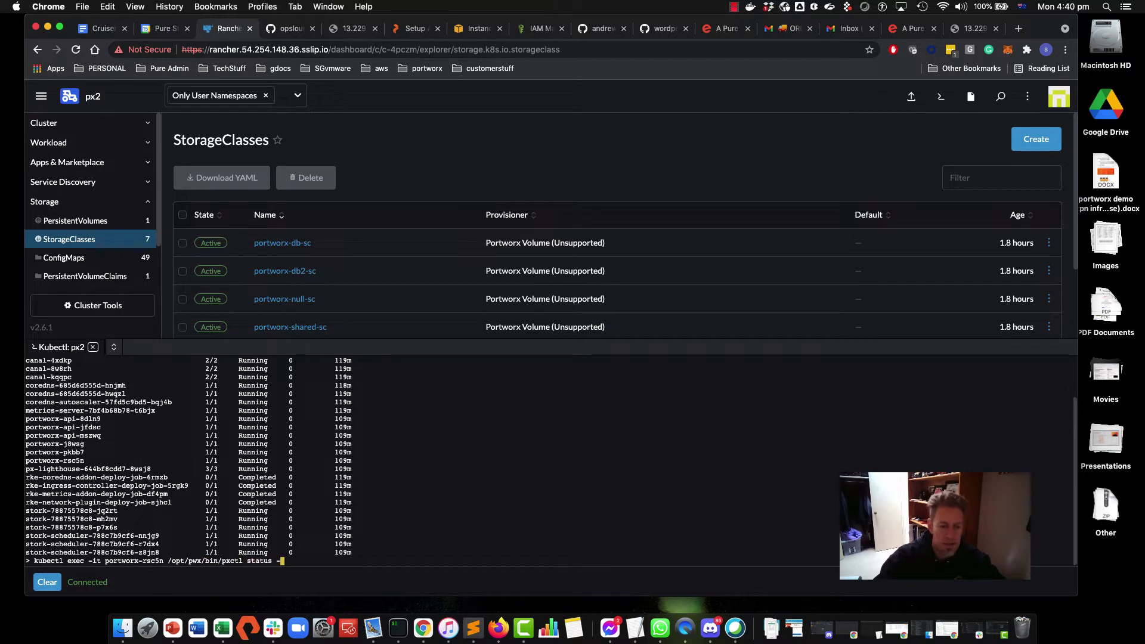
{"action": "type", "text": "n kube"}
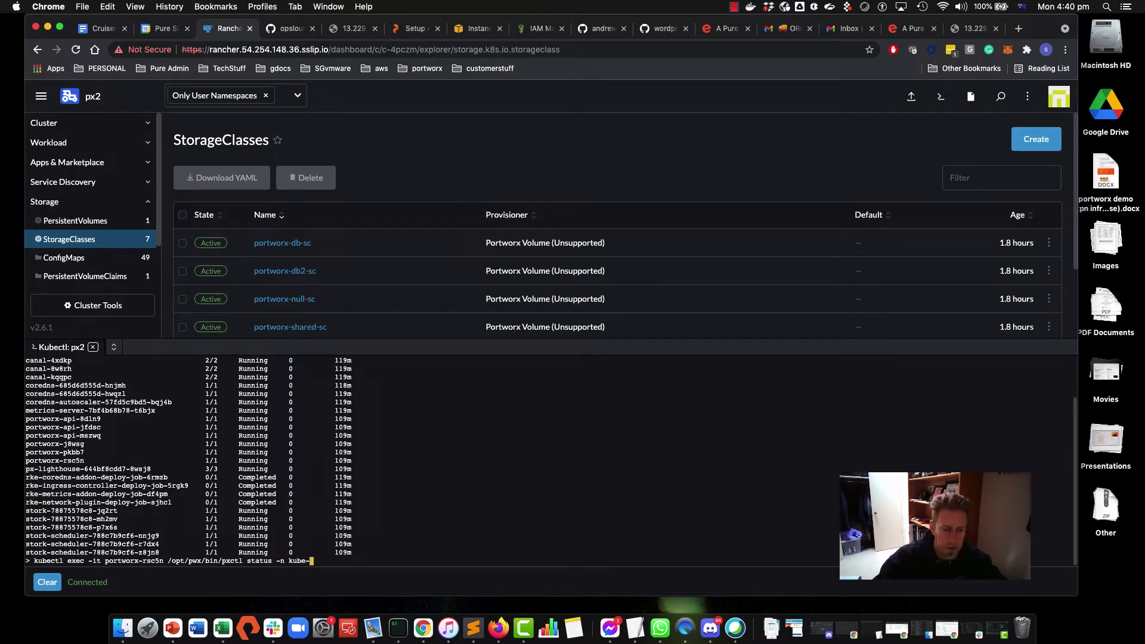
{"action": "type", "text": "-system"}
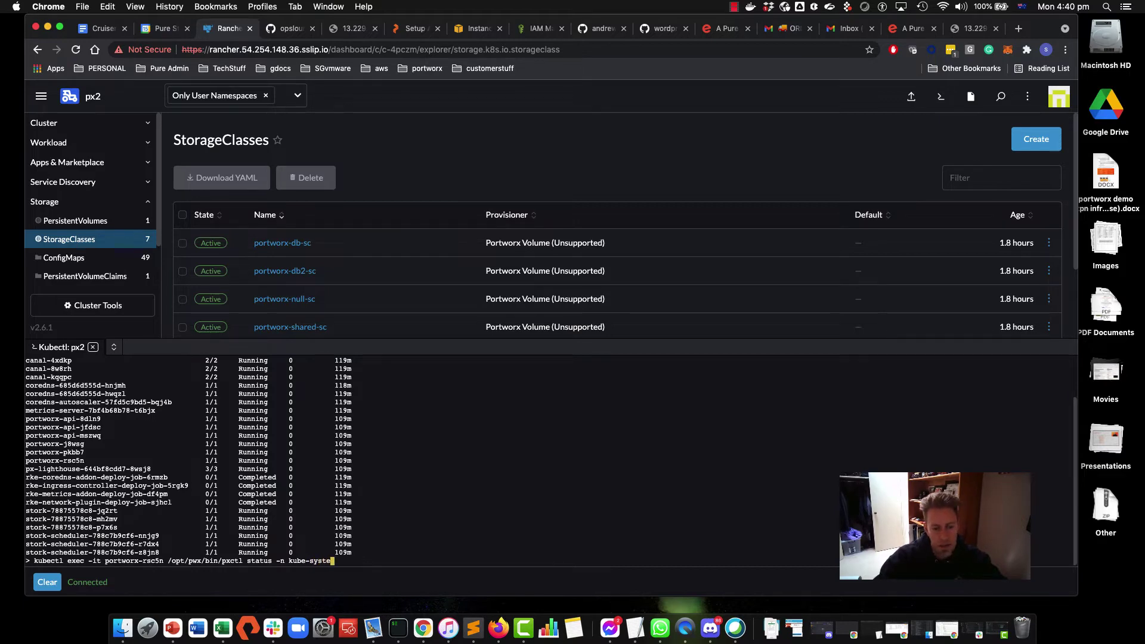
{"action": "key", "text": "Return"}
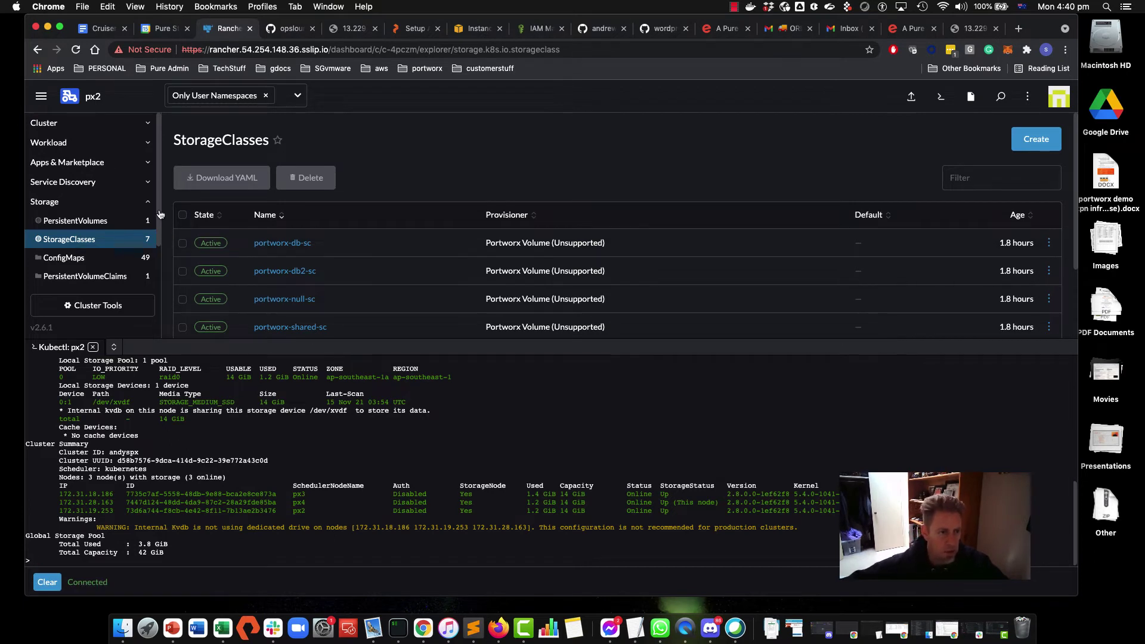
Start a new Git repo in Continuous Delivery and name it "wordpress".
{"action": "left_click", "coordinate": [35, 101]}
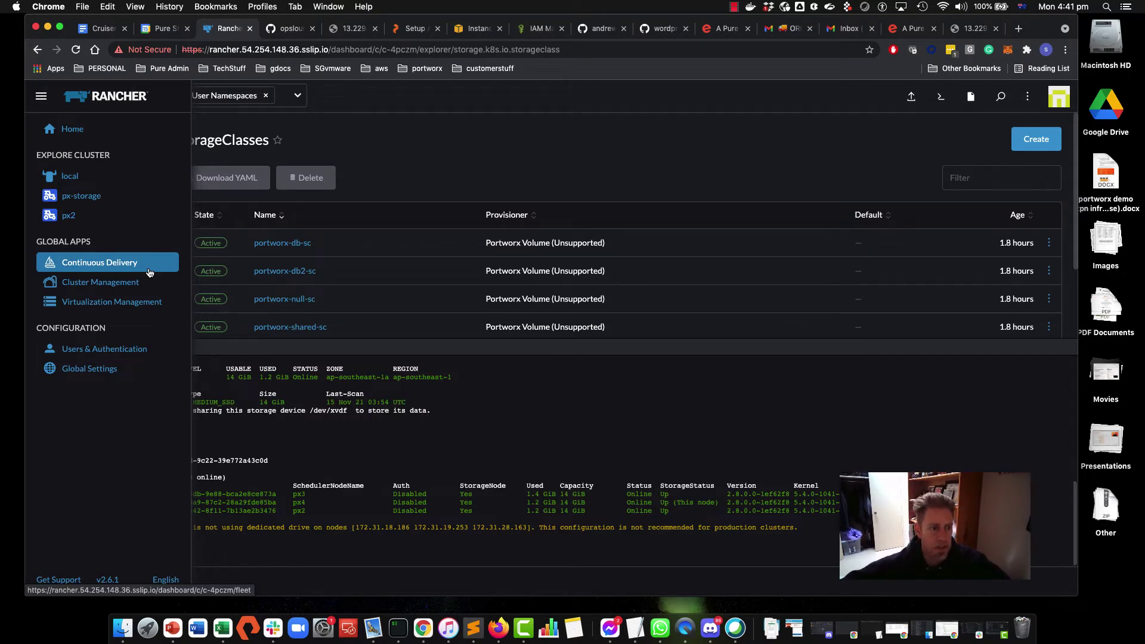
{"action": "left_click", "coordinate": [87, 264]}
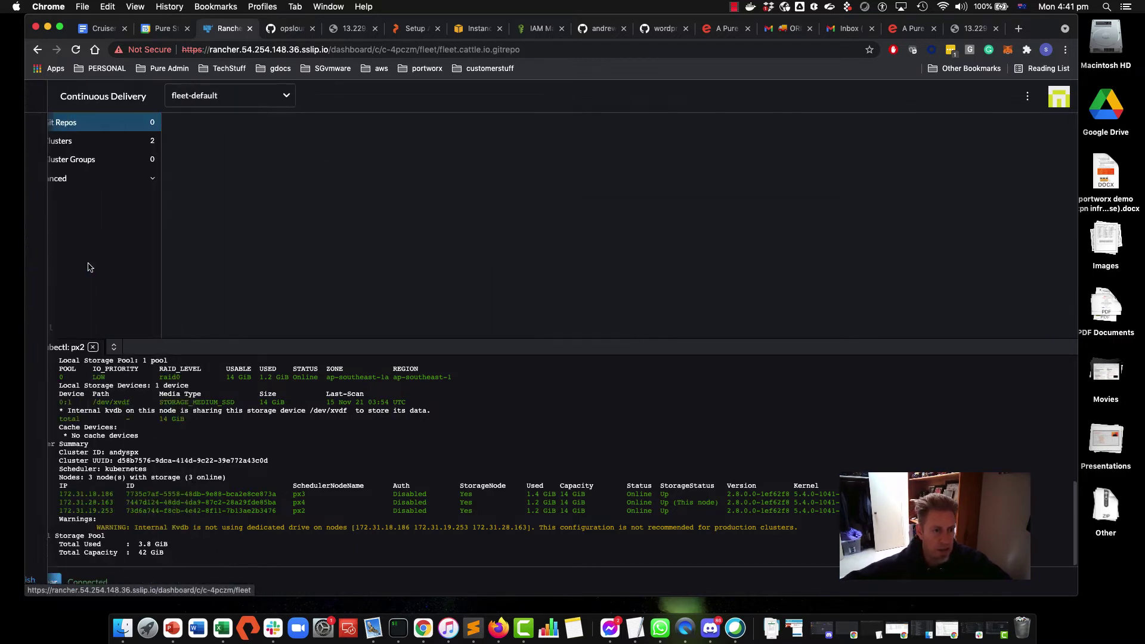
{"action": "left_click", "coordinate": [1040, 138]}
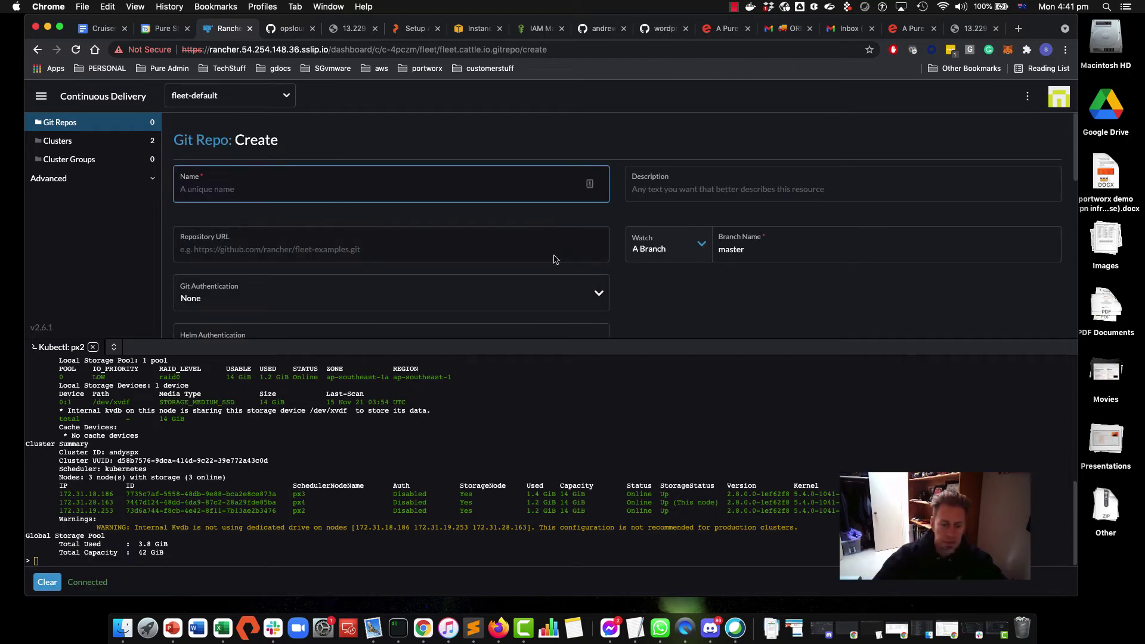
{"action": "type", "text": "wordpress"}
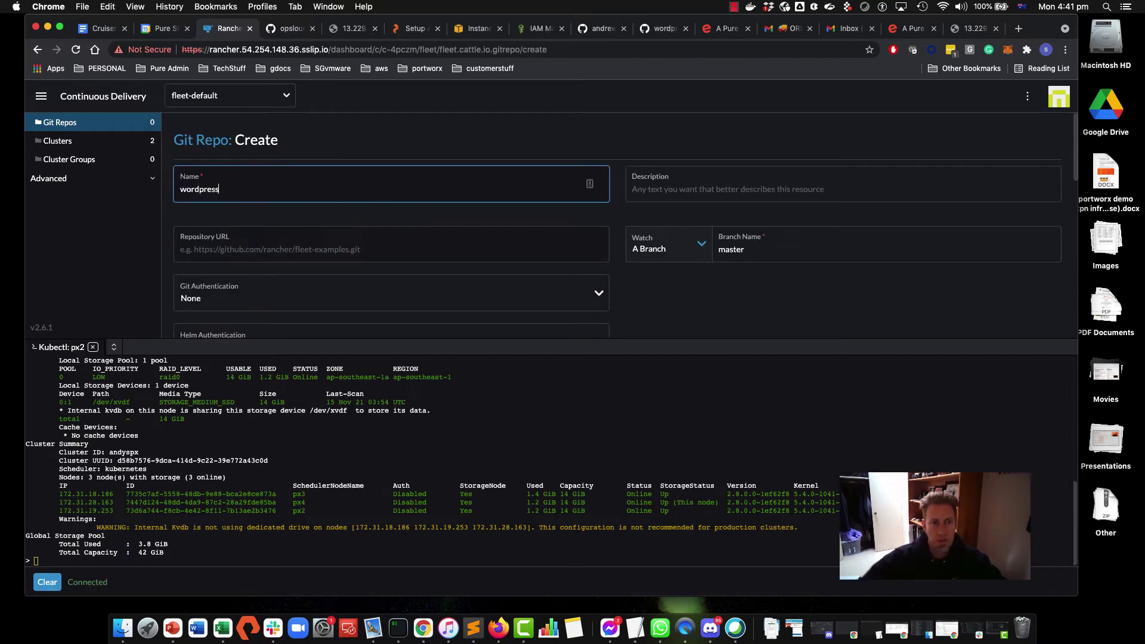
{"action": "left_click", "coordinate": [291, 28]}
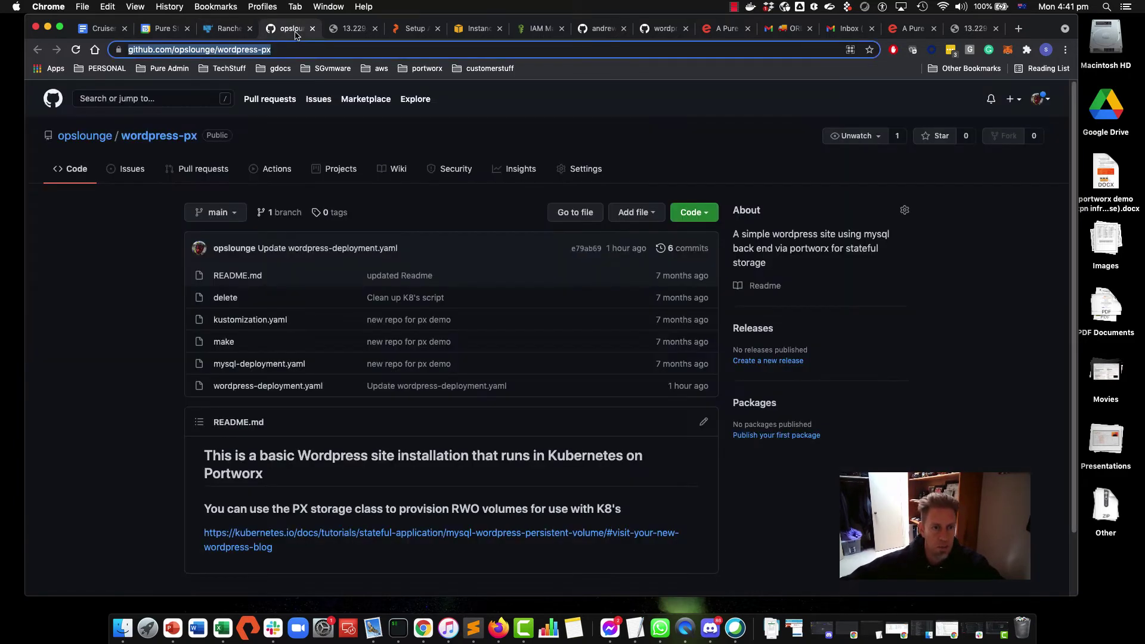
{"action": "right_click", "coordinate": [243, 51]}
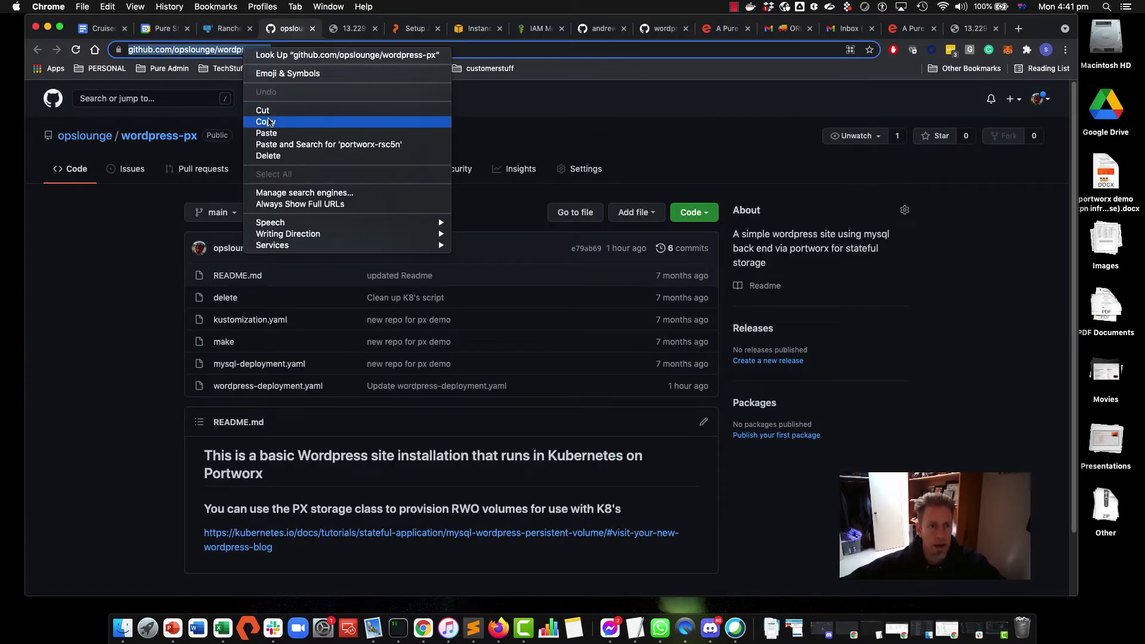
{"action": "left_click", "coordinate": [256, 121]}
{"action": "left_click", "coordinate": [228, 30]}
{"action": "left_click", "coordinate": [261, 248]}
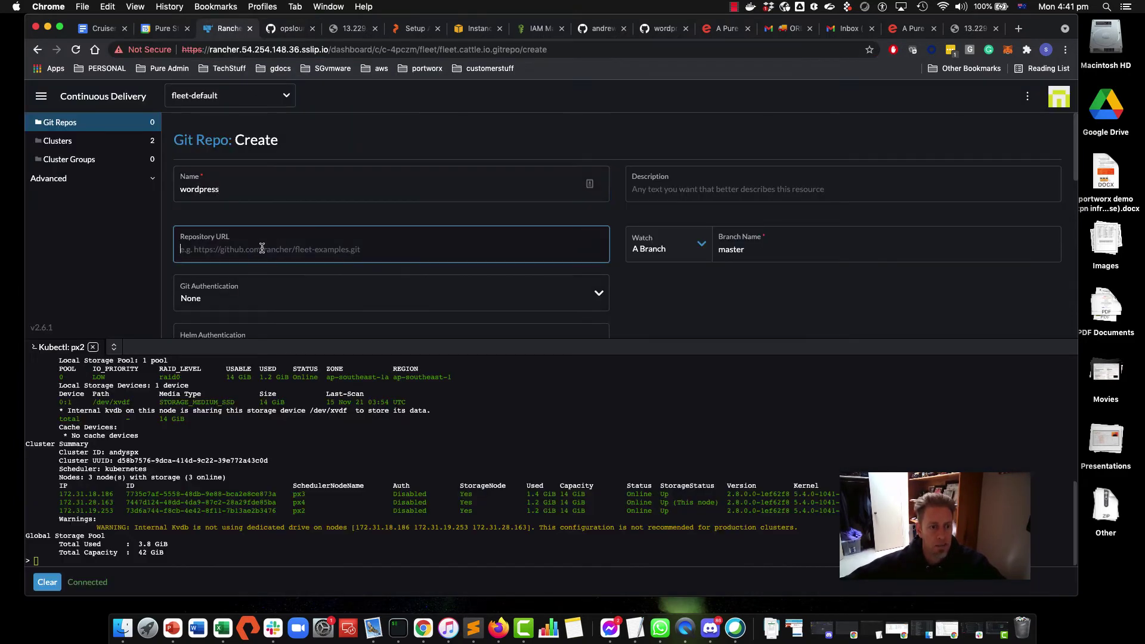
{"action": "key", "text": "super+v"}
{"action": "left_click", "coordinate": [727, 252]}
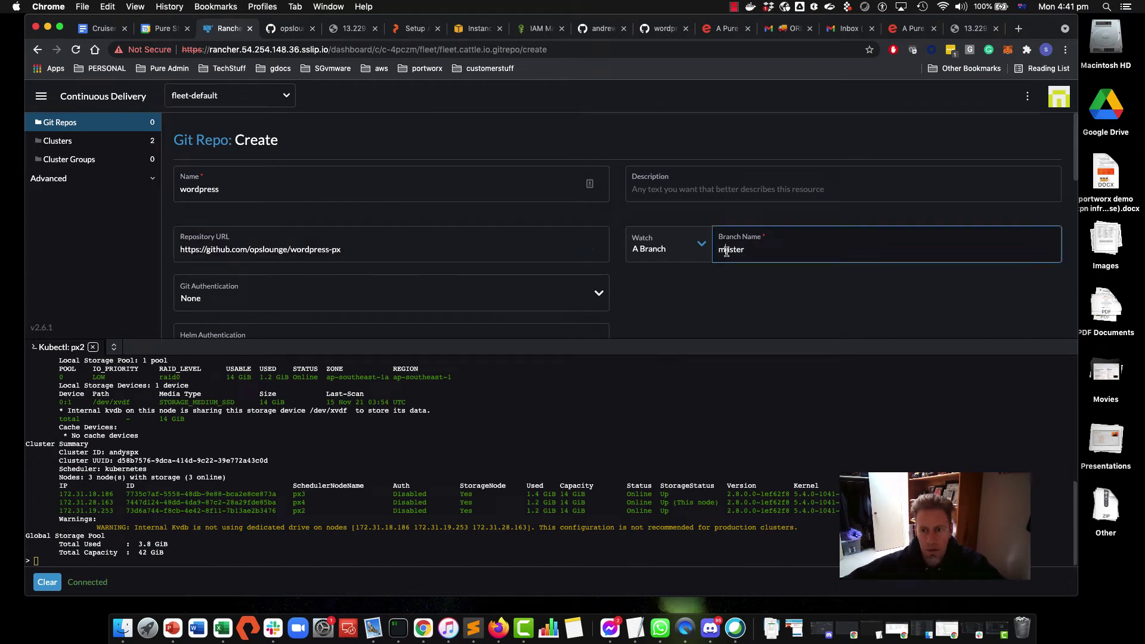
{"action": "key", "text": "Delete"}
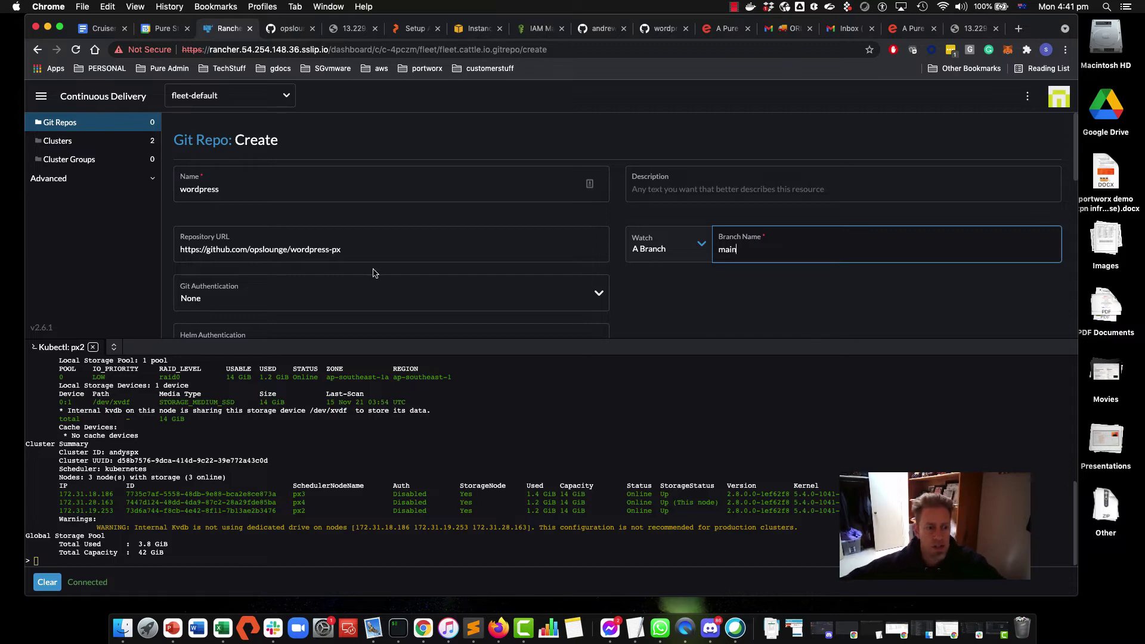
Target the px2 cluster with the namespace "wordpress" and create the Git repo.
{"action": "scroll", "coordinate": [382, 274], "scroll_direction": "down", "scroll_amount": 10}
{"action": "scroll", "coordinate": [305, 281], "scroll_direction": "down", "scroll_amount": 4}
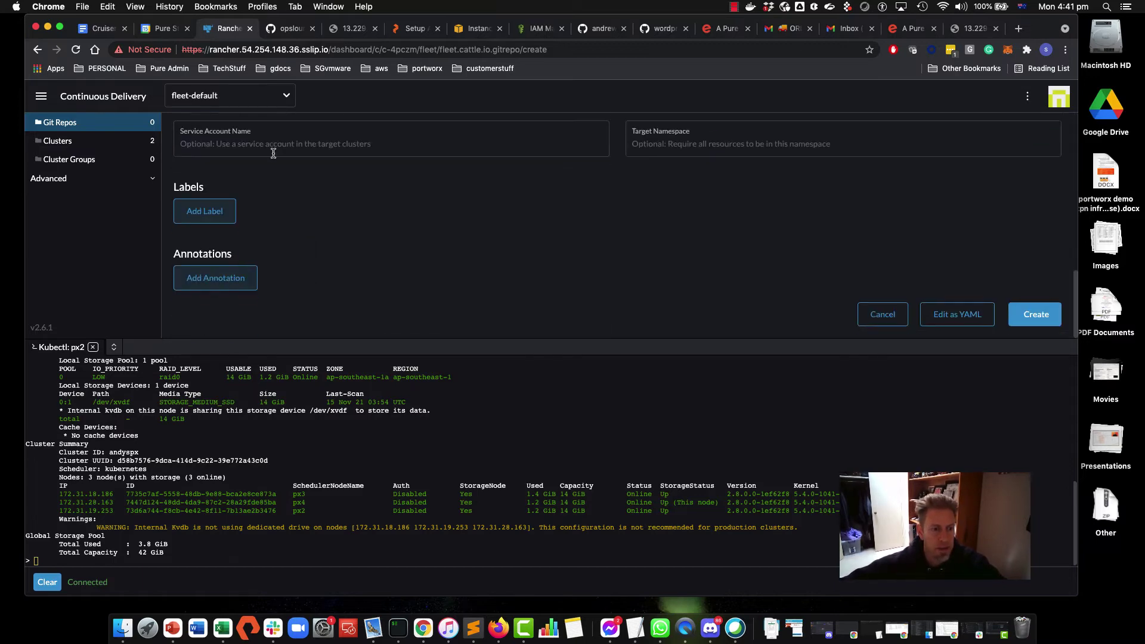
{"action": "scroll", "coordinate": [391, 223], "scroll_direction": "up", "scroll_amount": 2}
{"action": "left_click", "coordinate": [266, 165]}
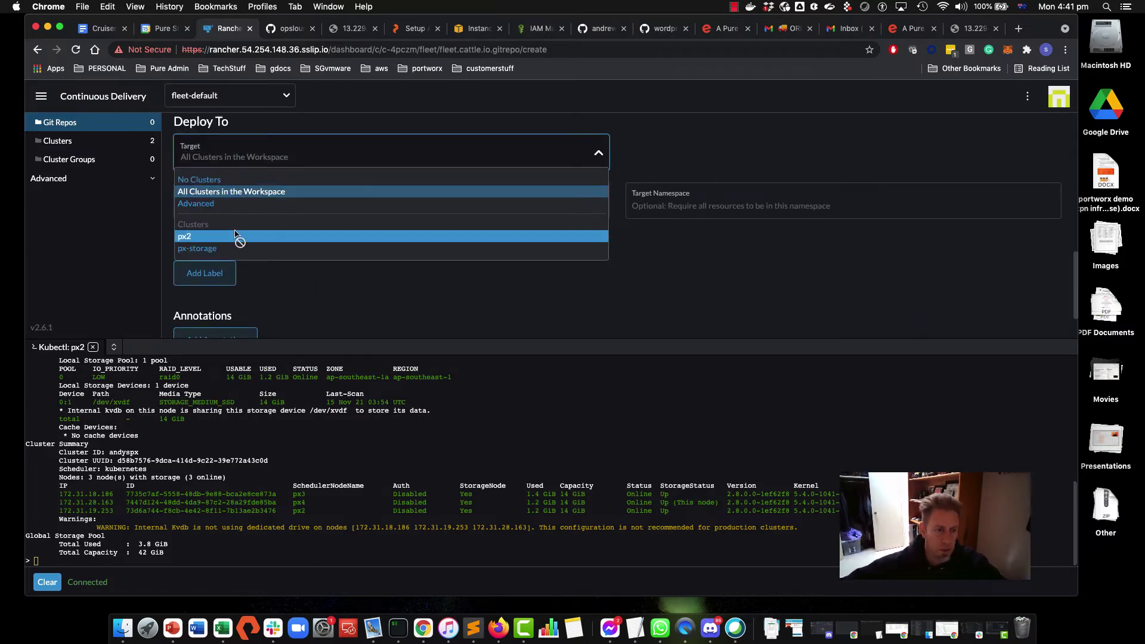
{"action": "left_click", "coordinate": [204, 236]}
{"action": "left_click", "coordinate": [689, 198]}
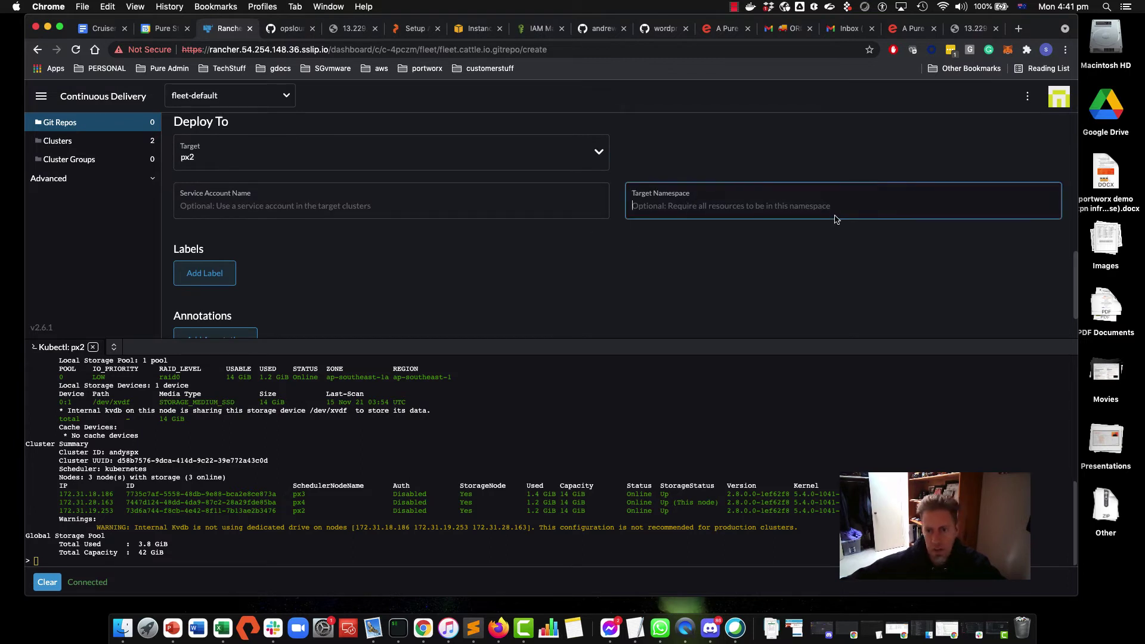
{"action": "type", "text": "wordpress"}
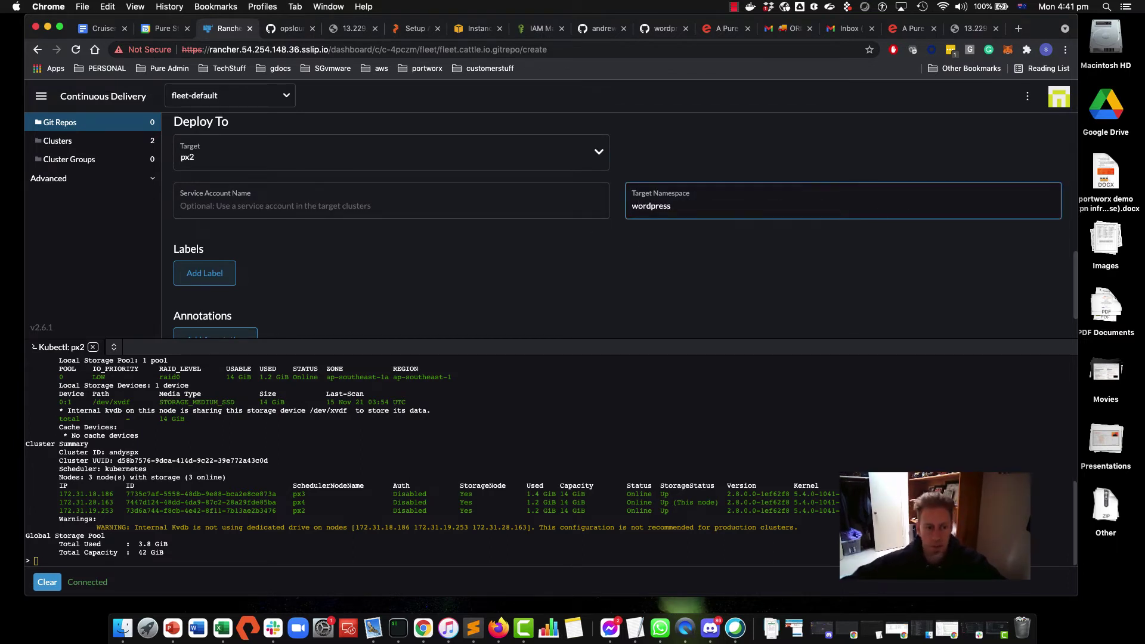
{"action": "left_click", "coordinate": [757, 273]}
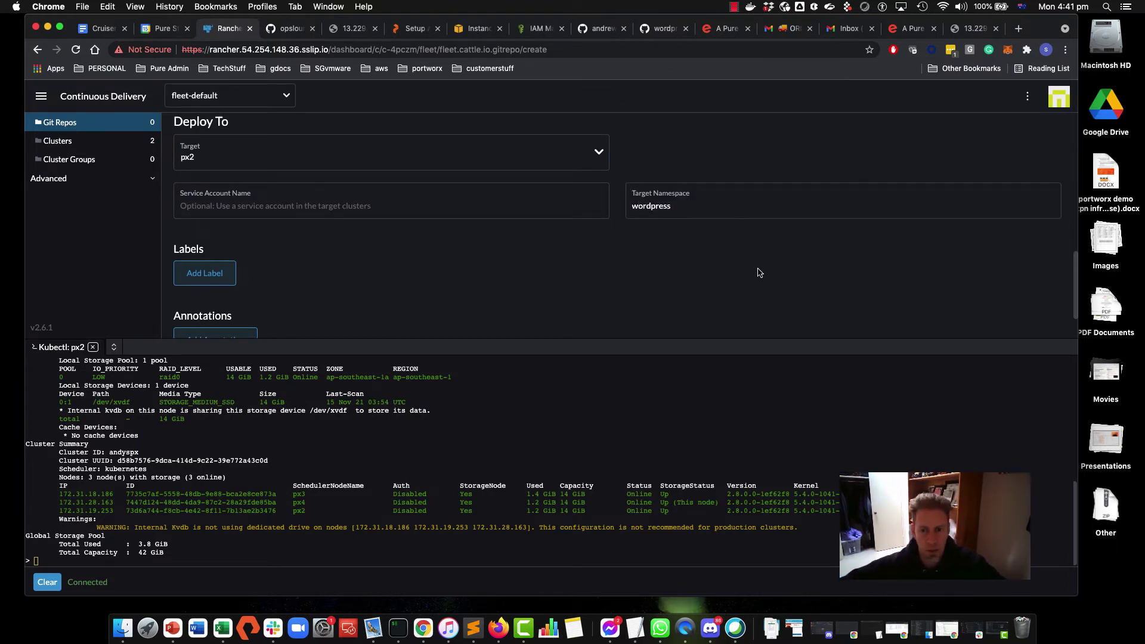
{"action": "scroll", "coordinate": [758, 271], "scroll_direction": "down", "scroll_amount": 2}
{"action": "left_click", "coordinate": [1052, 316]}
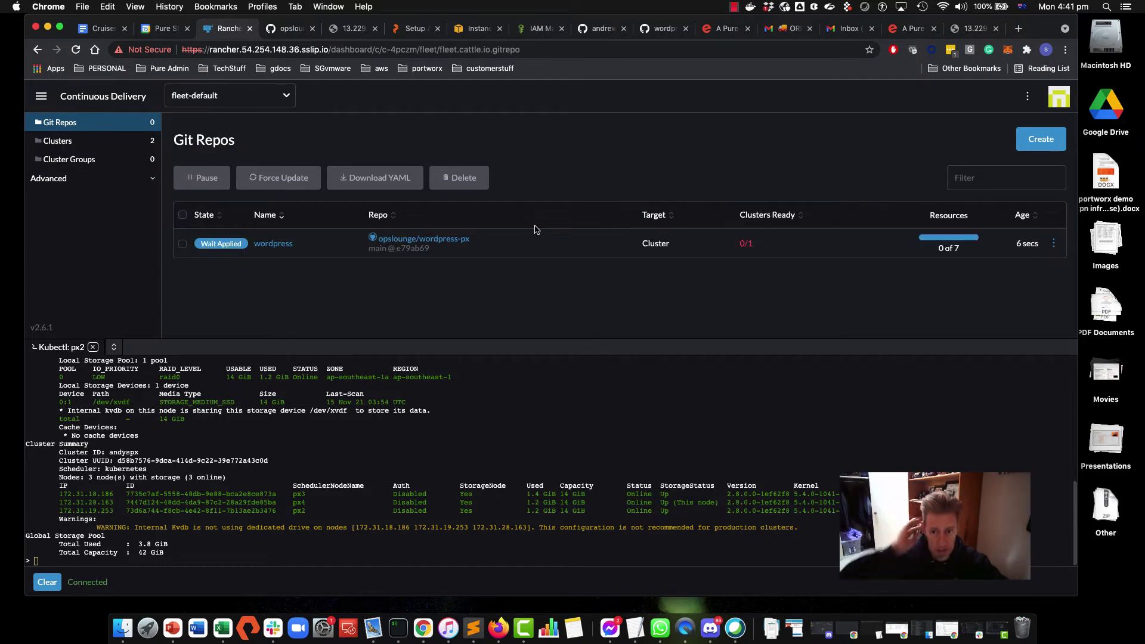
Open the wordpress Git repo and check the state of its deployed resources.
{"action": "left_click", "coordinate": [281, 245]}
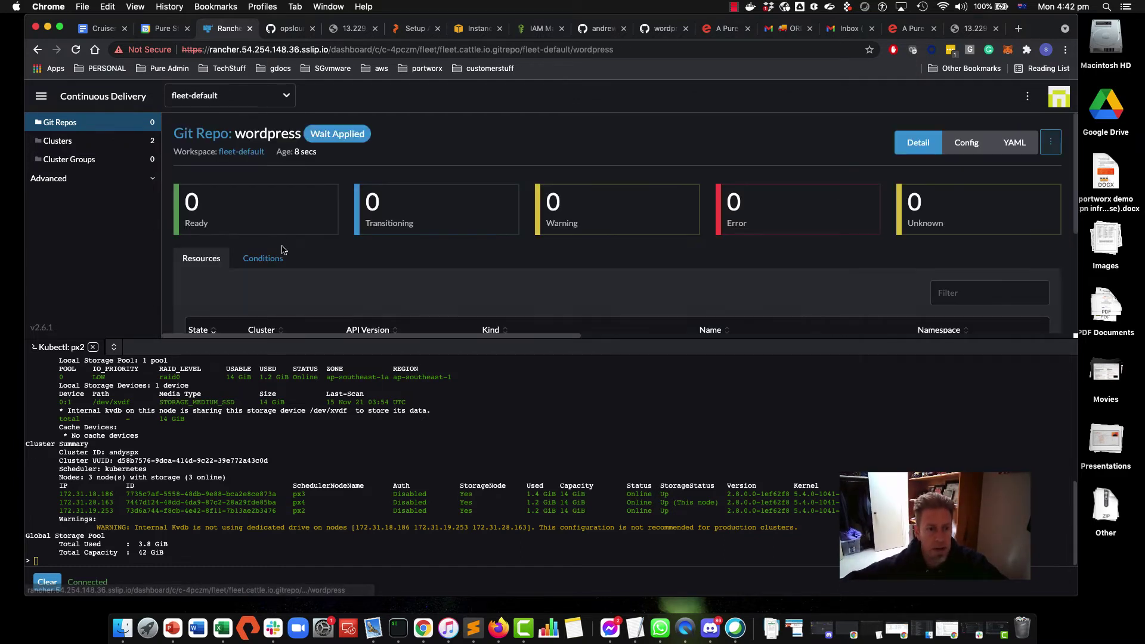
{"action": "scroll", "coordinate": [352, 256], "scroll_direction": "down", "scroll_amount": 3}
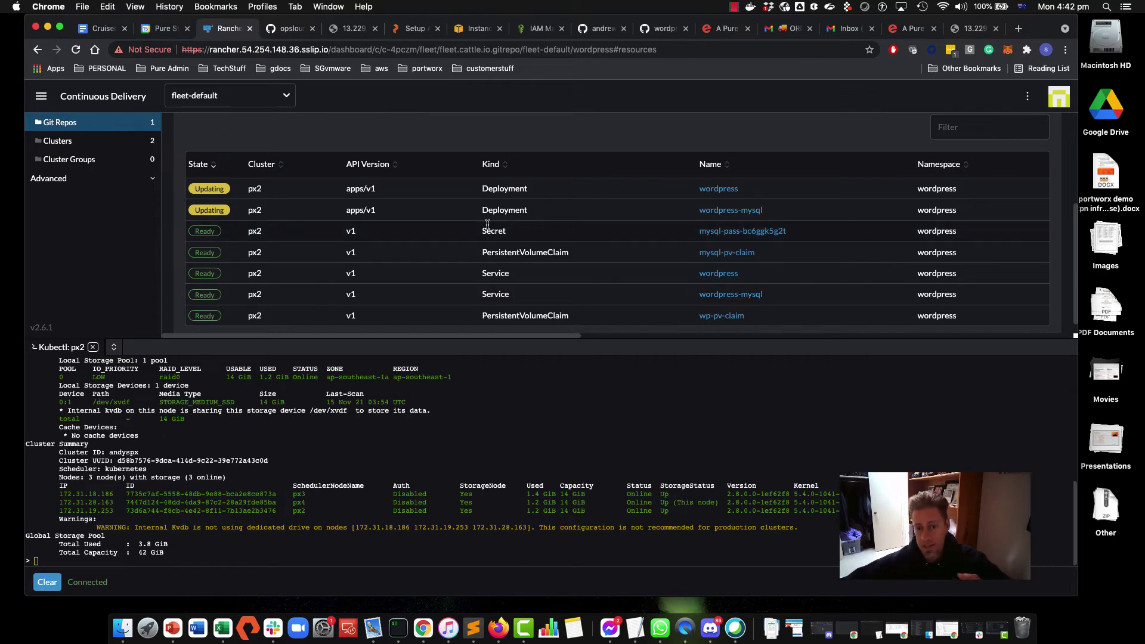
Open mysql-deployment.yaml from the wordpress-px GitHub repository in the file editor to examine its storage claim.
{"action": "left_click", "coordinate": [280, 28]}
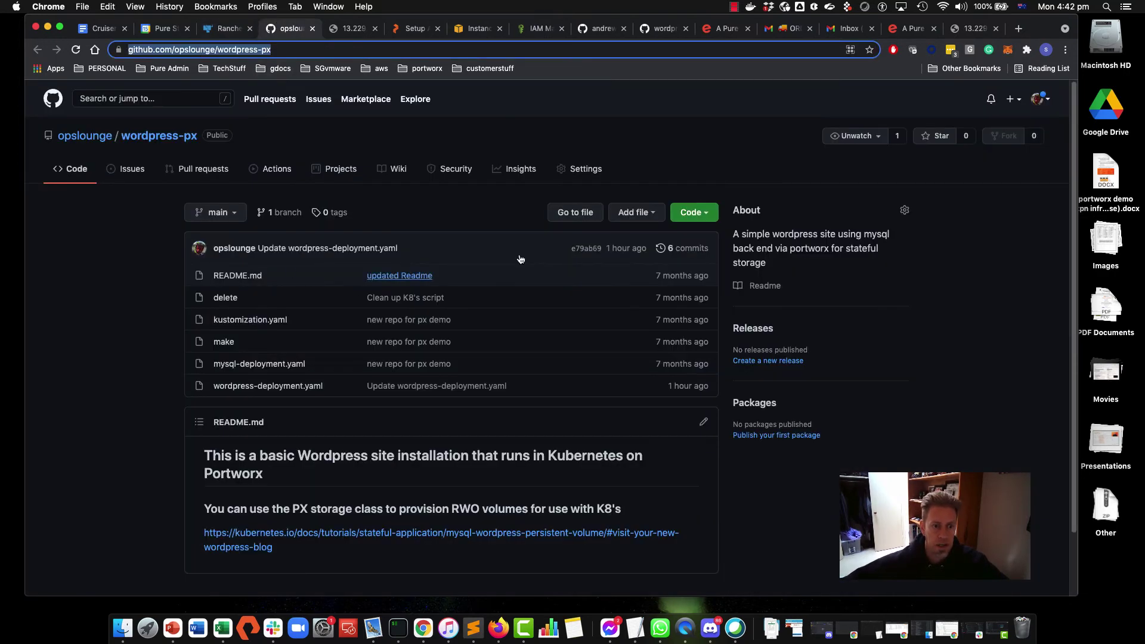
{"action": "left_click", "coordinate": [245, 367]}
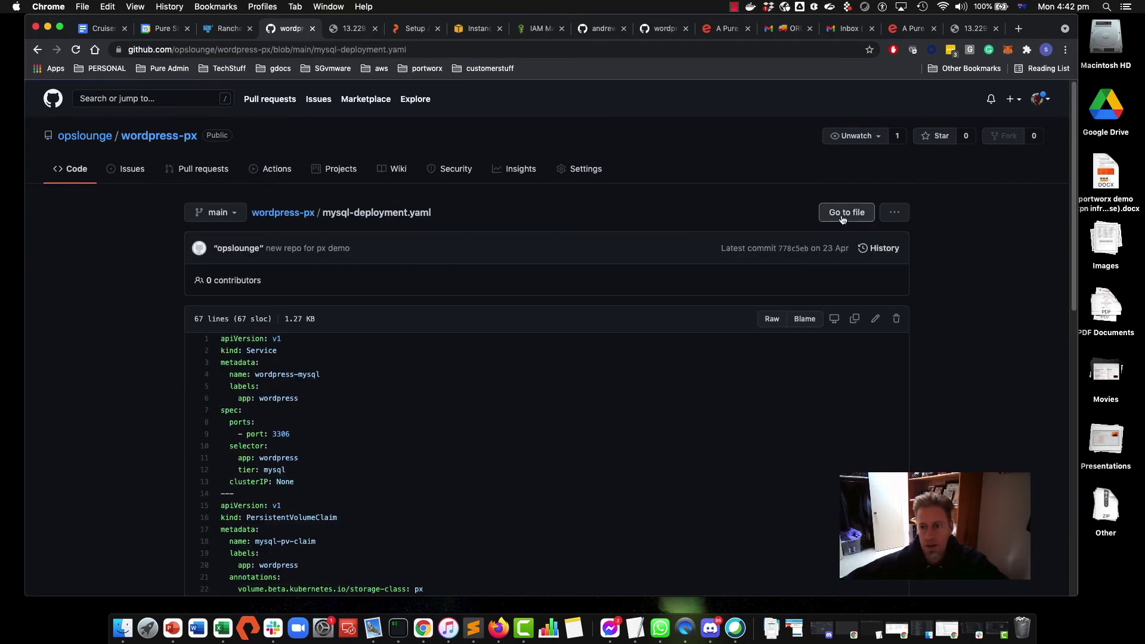
{"action": "left_click", "coordinate": [874, 319]}
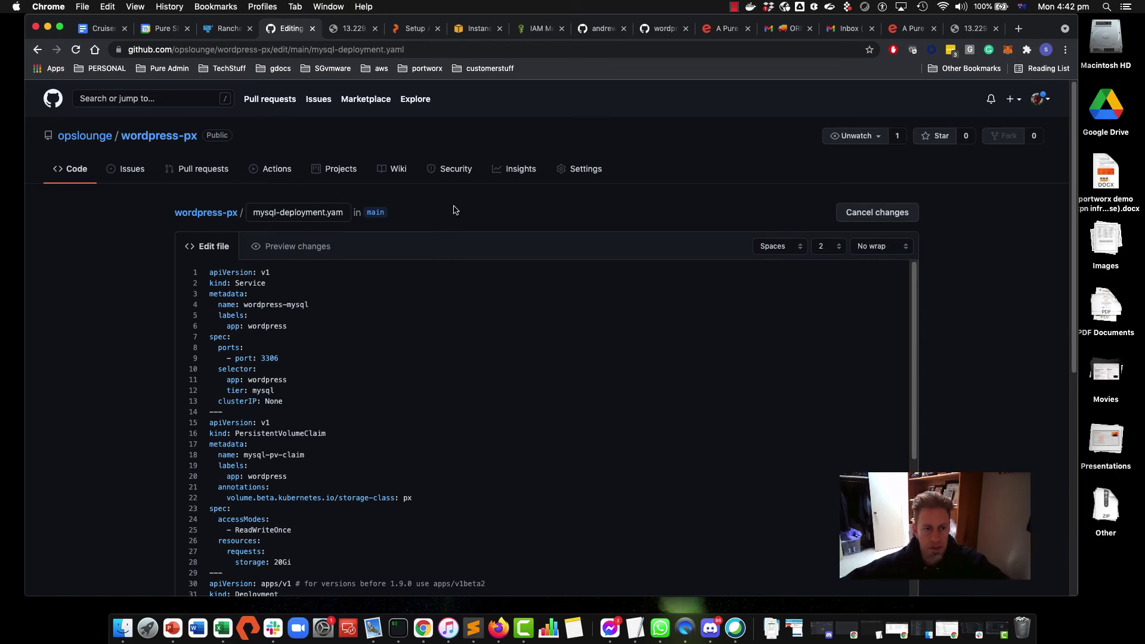
Return to Rancher, view px2's details in Cluster Management, and open the px2 cluster's persistent volumes.
{"action": "left_click", "coordinate": [237, 29]}
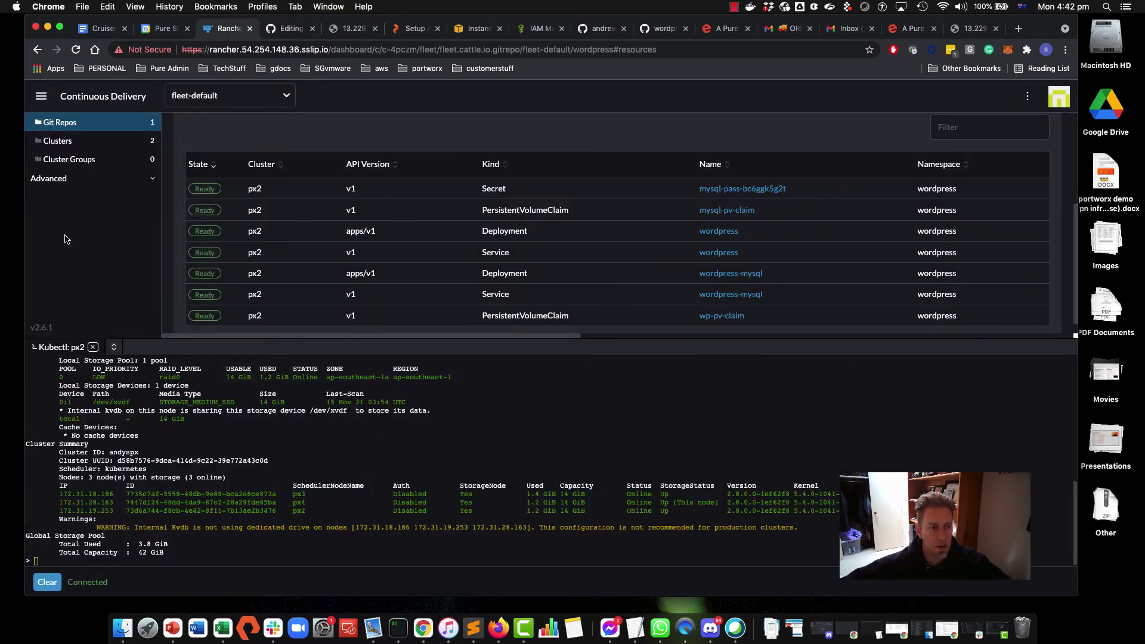
{"action": "left_click", "coordinate": [41, 96]}
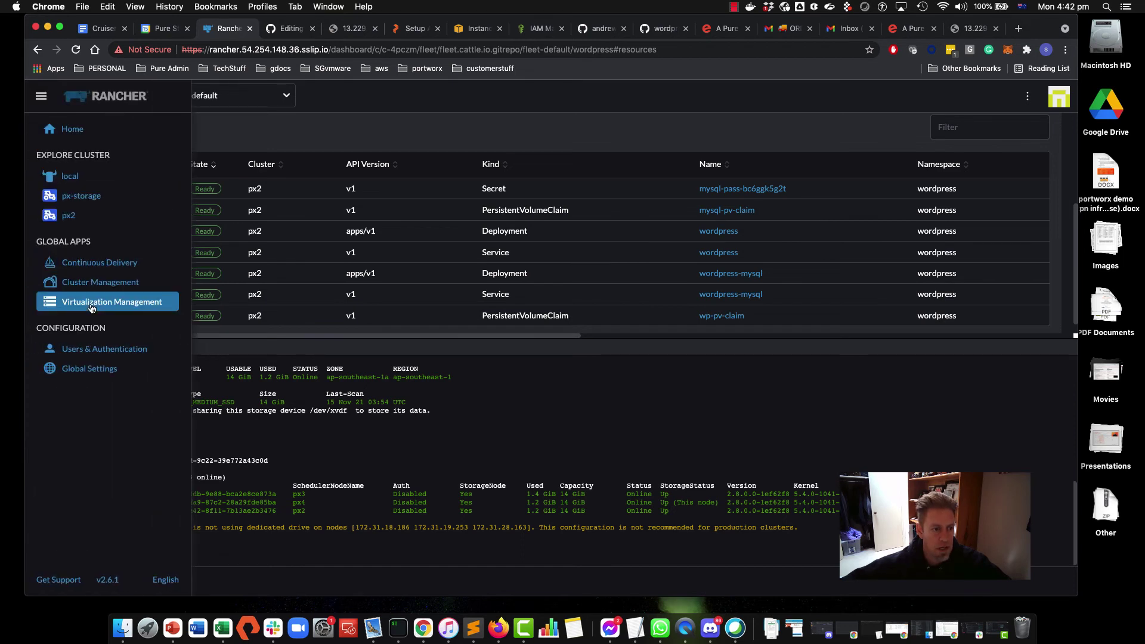
{"action": "left_click", "coordinate": [112, 283]}
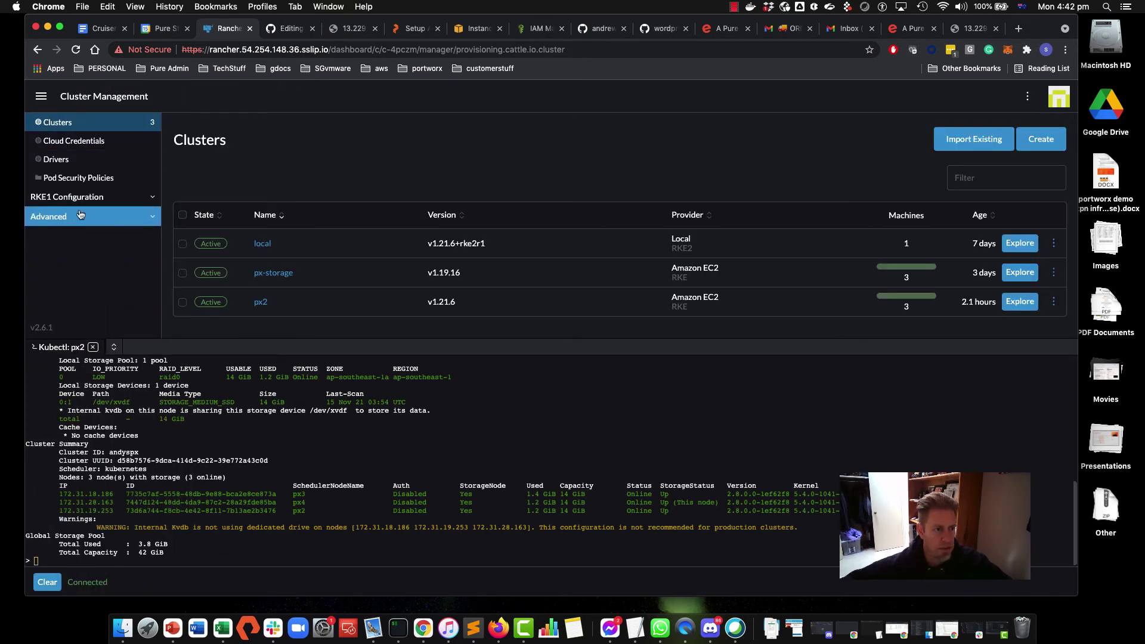
{"action": "left_click", "coordinate": [260, 302]}
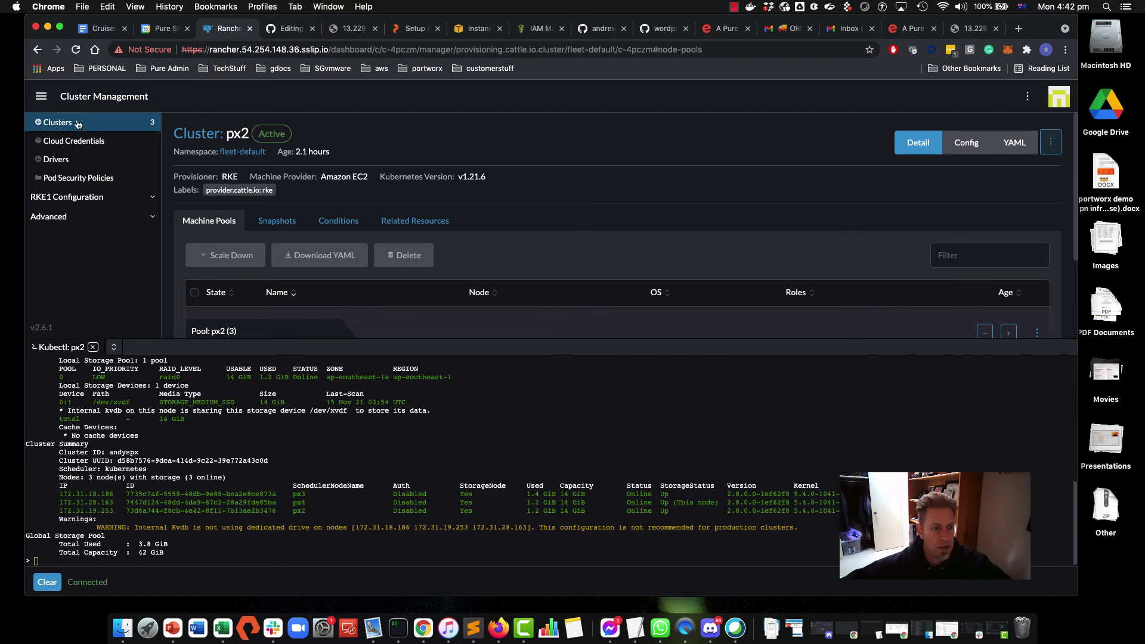
{"action": "left_click", "coordinate": [42, 96]}
{"action": "left_click", "coordinate": [78, 222]}
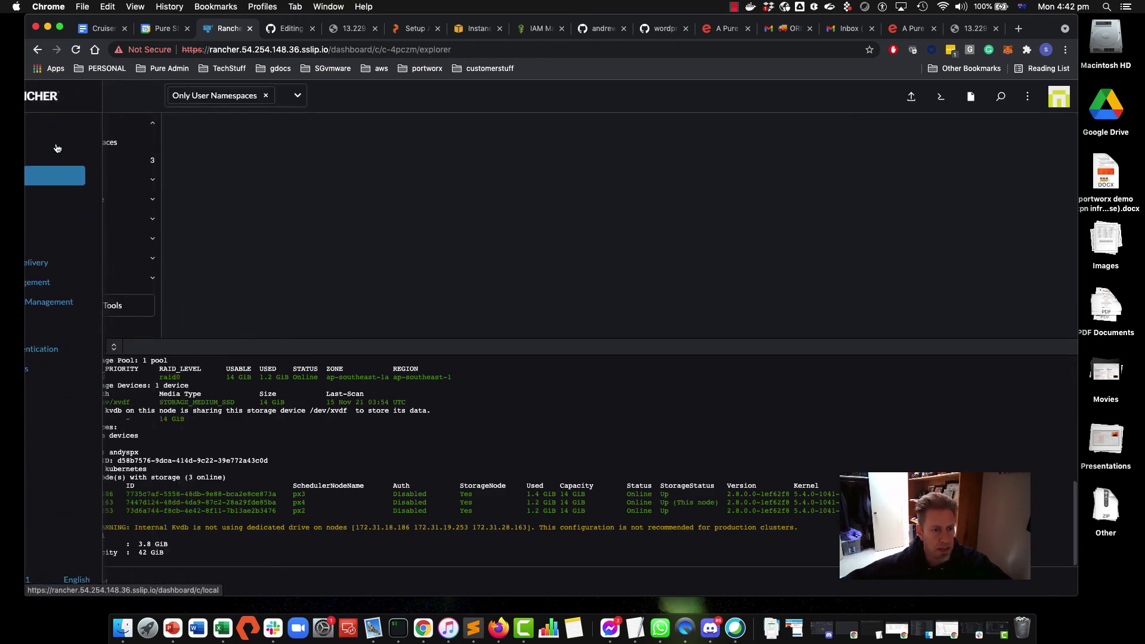
{"action": "left_click", "coordinate": [85, 241]}
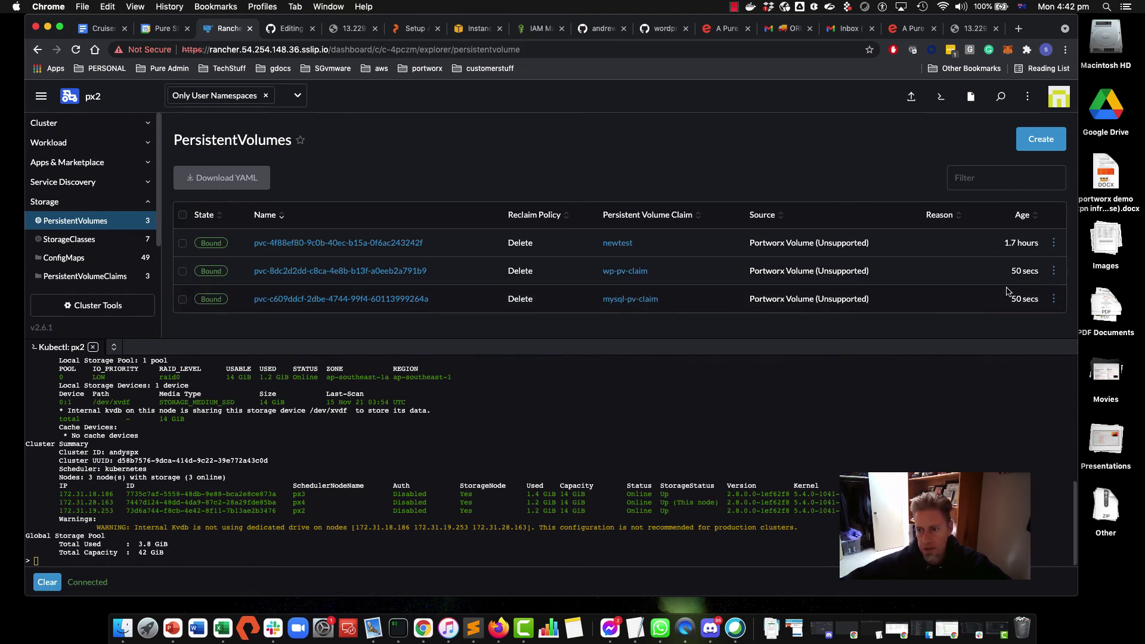
List the px2 cluster's pods and check those in the wordpress namespace.
{"action": "left_click", "coordinate": [59, 142]}
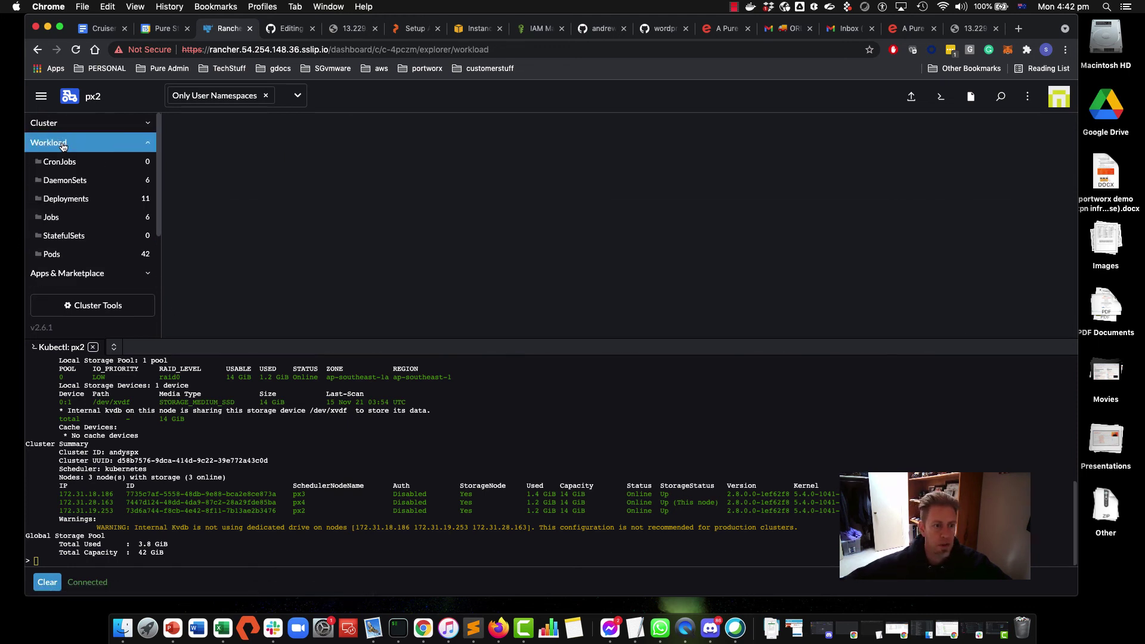
{"action": "left_click", "coordinate": [60, 254]}
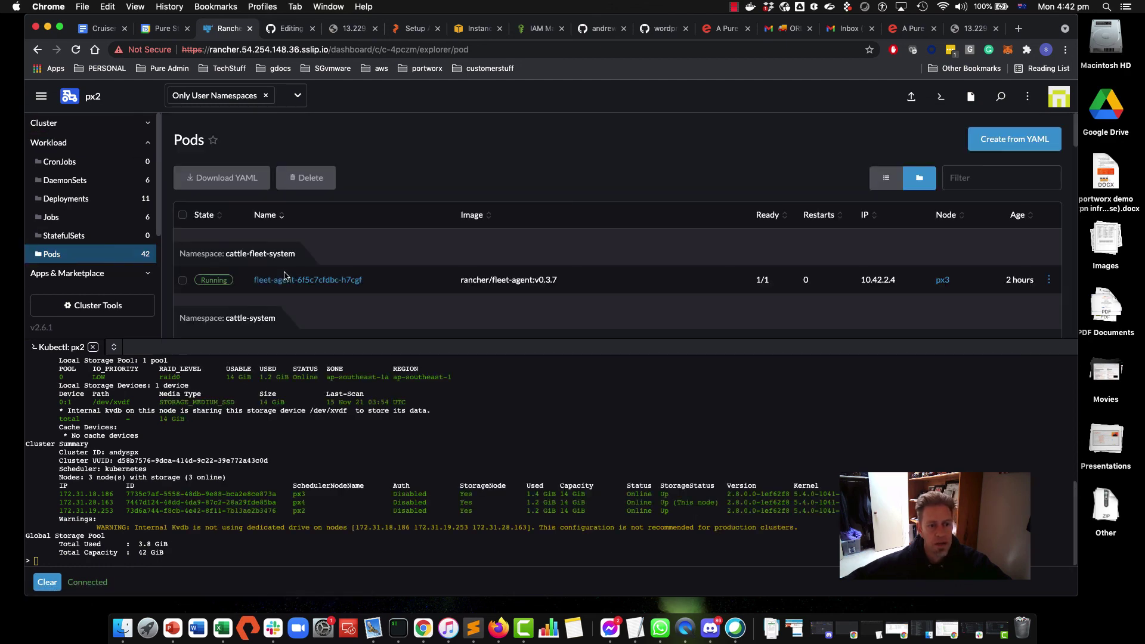
{"action": "scroll", "coordinate": [341, 256], "scroll_direction": "down", "scroll_amount": 3}
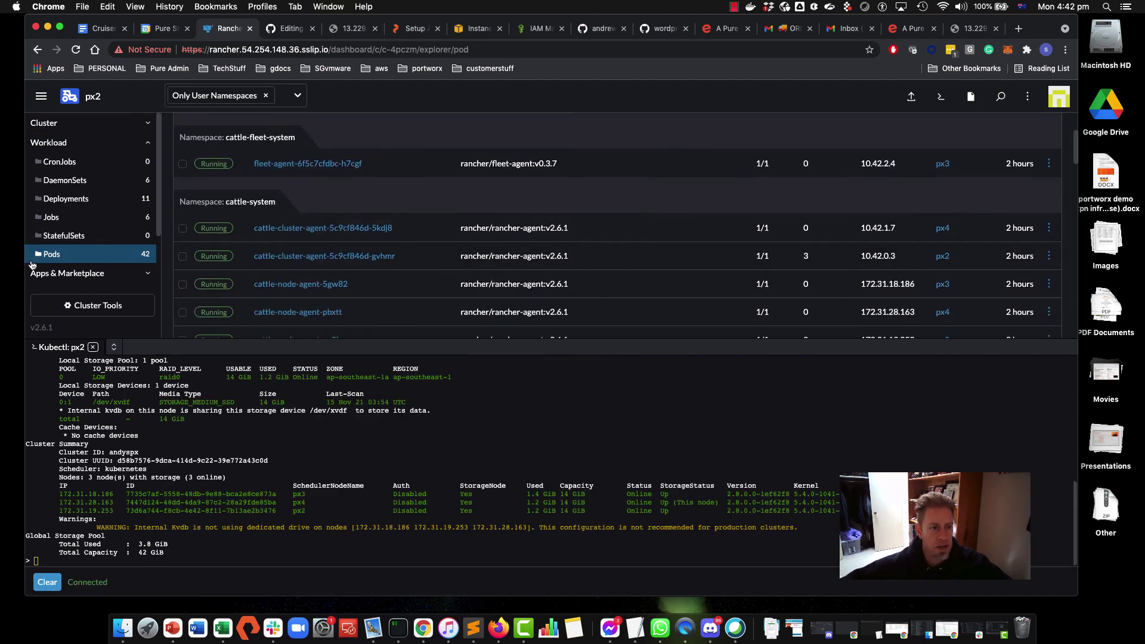
{"action": "scroll", "coordinate": [376, 290], "scroll_direction": "down", "scroll_amount": 10}
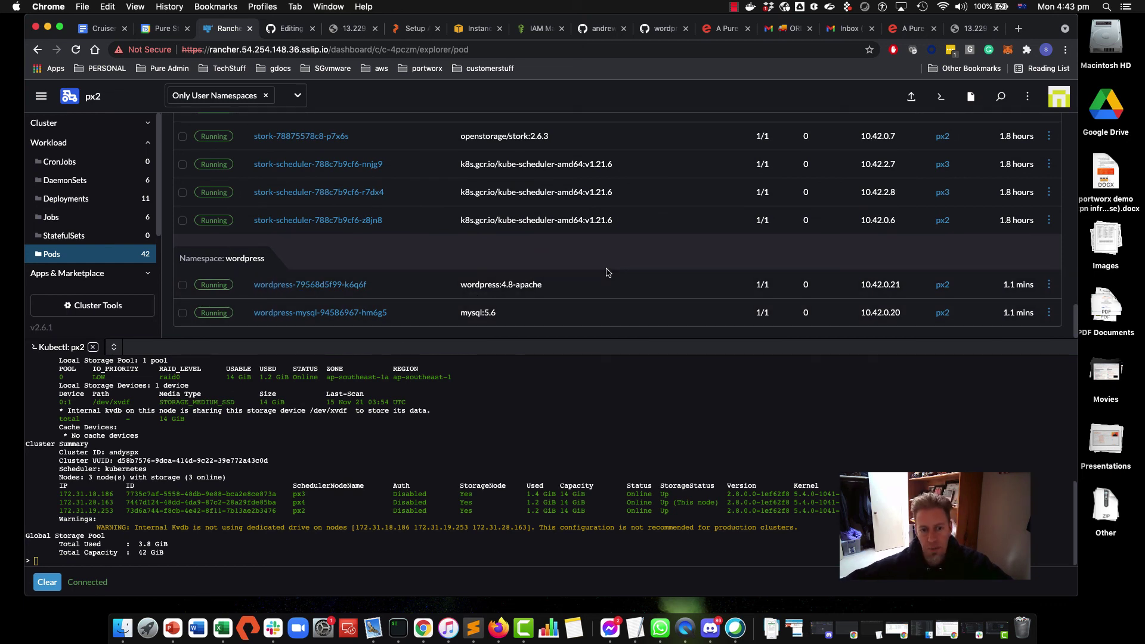
{"action": "left_click", "coordinate": [734, 7]}
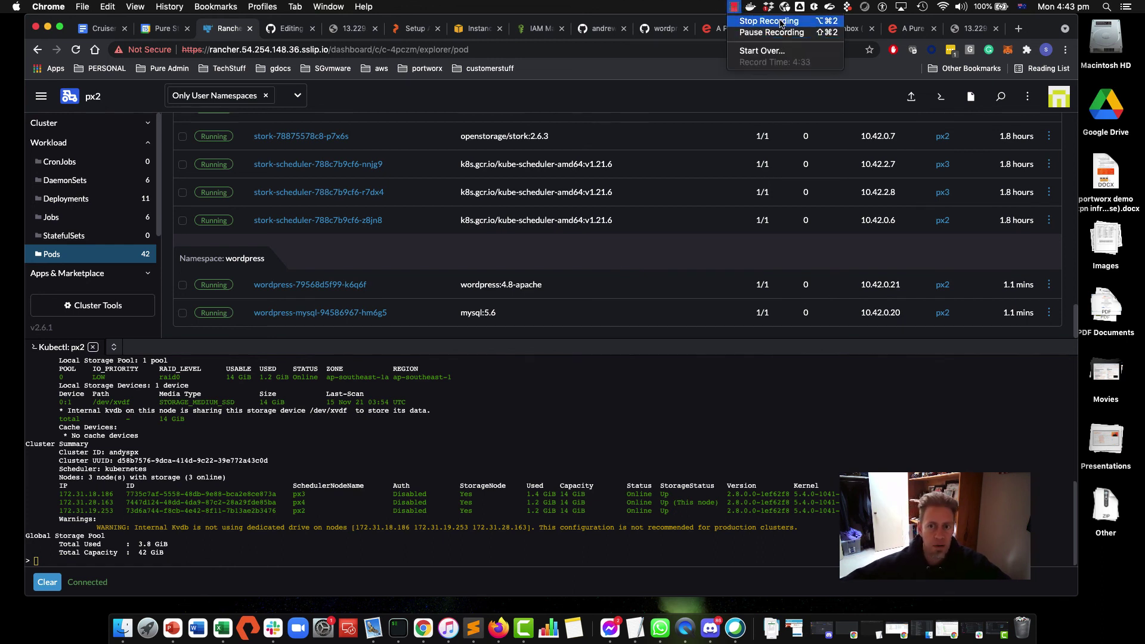
{"action": "left_click", "coordinate": [713, 4]}
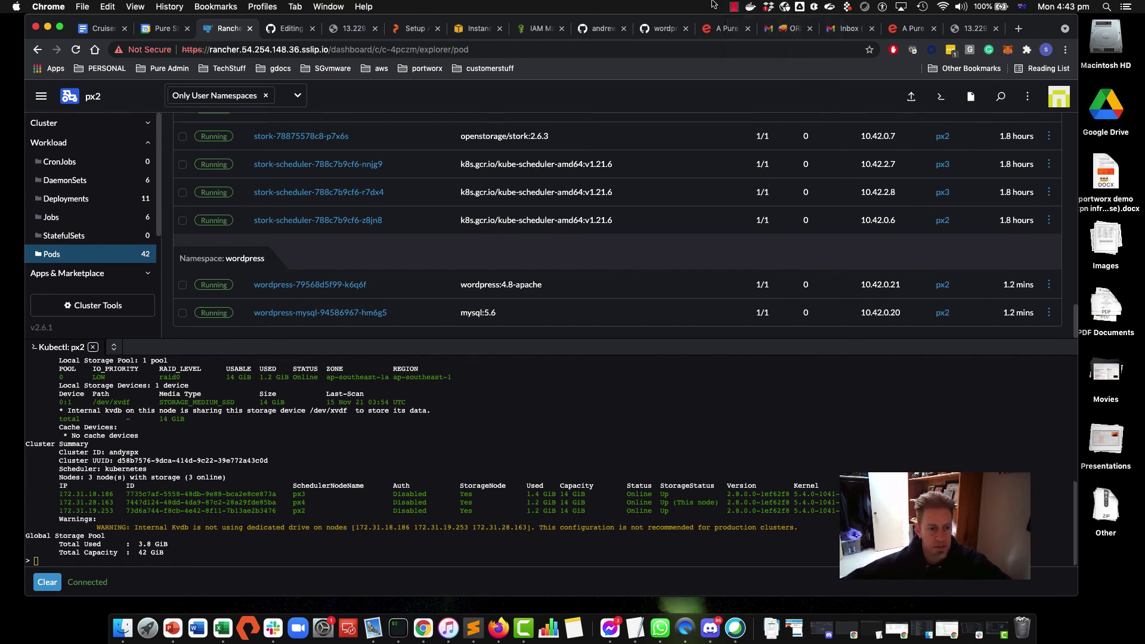